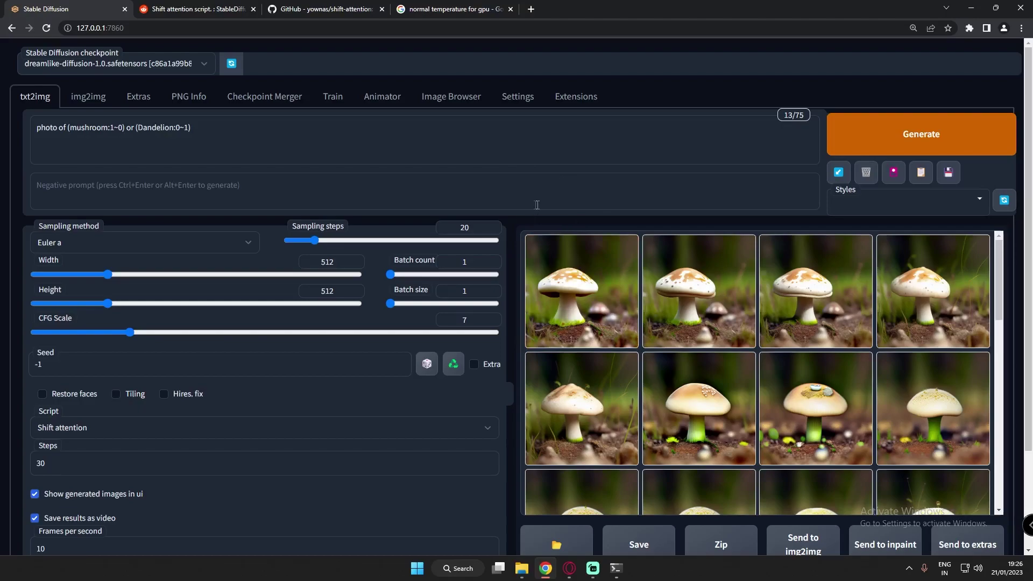
Review the installed extensions and the Animator extension's generation settings.
{"action": "left_click", "coordinate": [578, 97]}
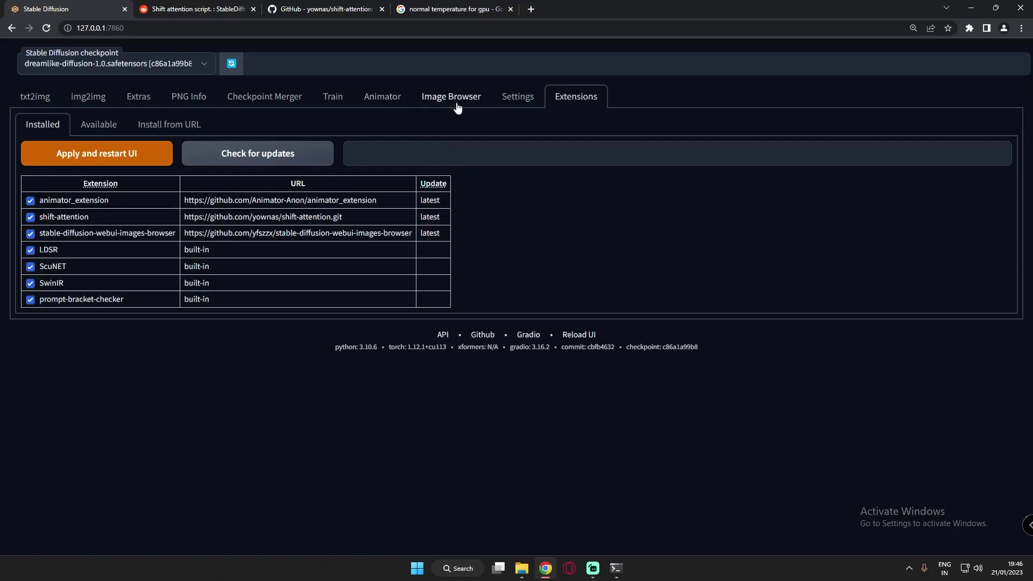
{"action": "left_click", "coordinate": [379, 100]}
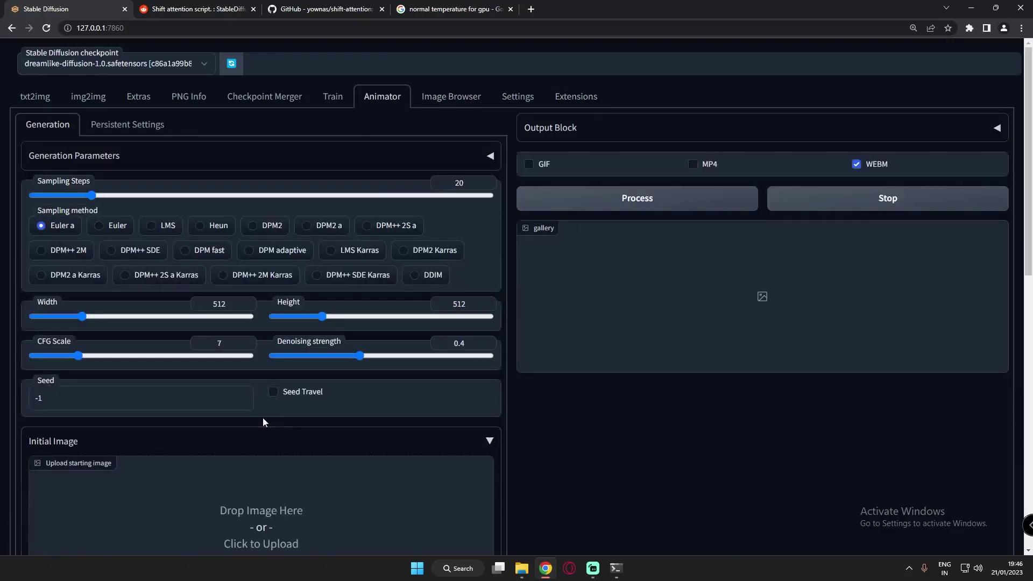
{"action": "scroll", "coordinate": [333, 420], "scroll_direction": "down", "scroll_amount": 2}
{"action": "scroll", "coordinate": [312, 399], "scroll_direction": "down", "scroll_amount": 8}
Browse the Image Browser's txt2img, img2img, txt2img-grids, img2img-grids, Extras and Favorites collections.
{"action": "left_click", "coordinate": [454, 101]}
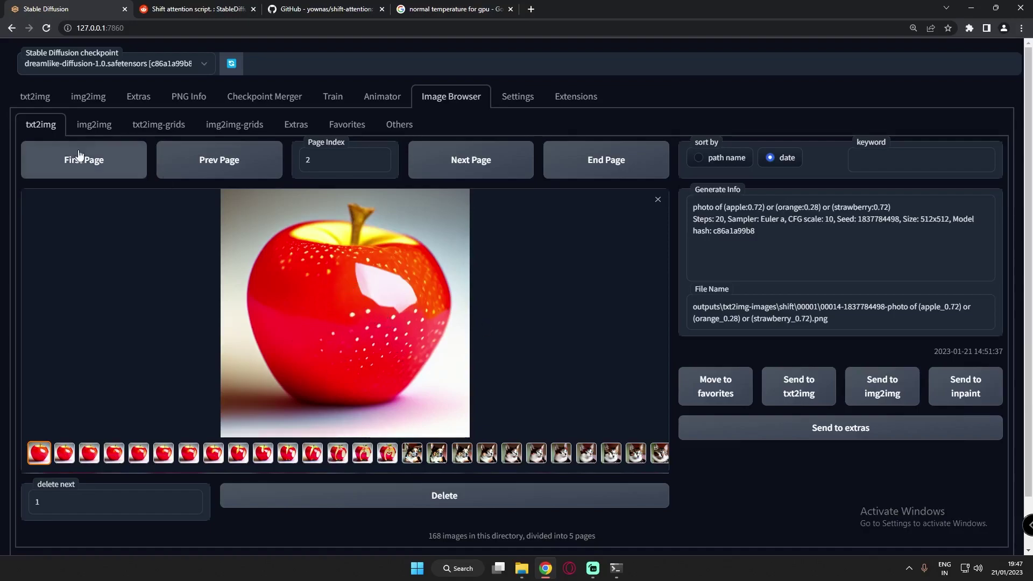
{"action": "left_click", "coordinate": [94, 125]}
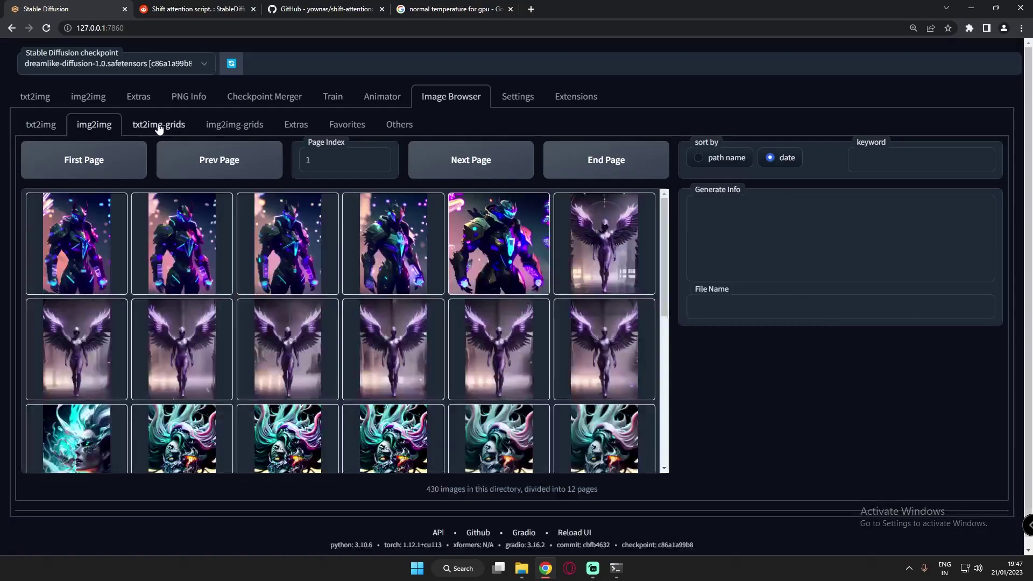
{"action": "left_click", "coordinate": [187, 127]}
{"action": "left_click", "coordinate": [237, 127]}
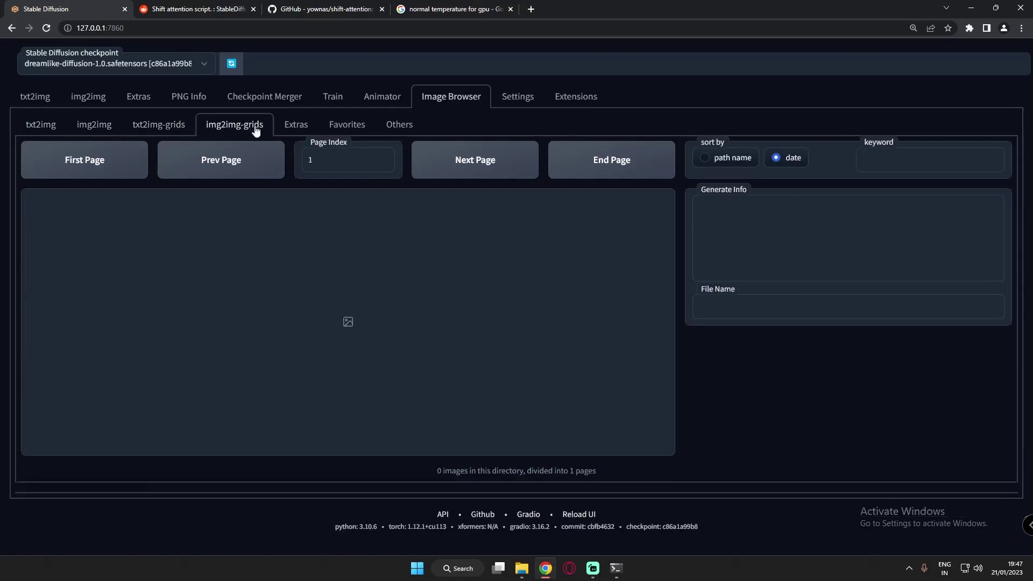
{"action": "left_click", "coordinate": [300, 127]}
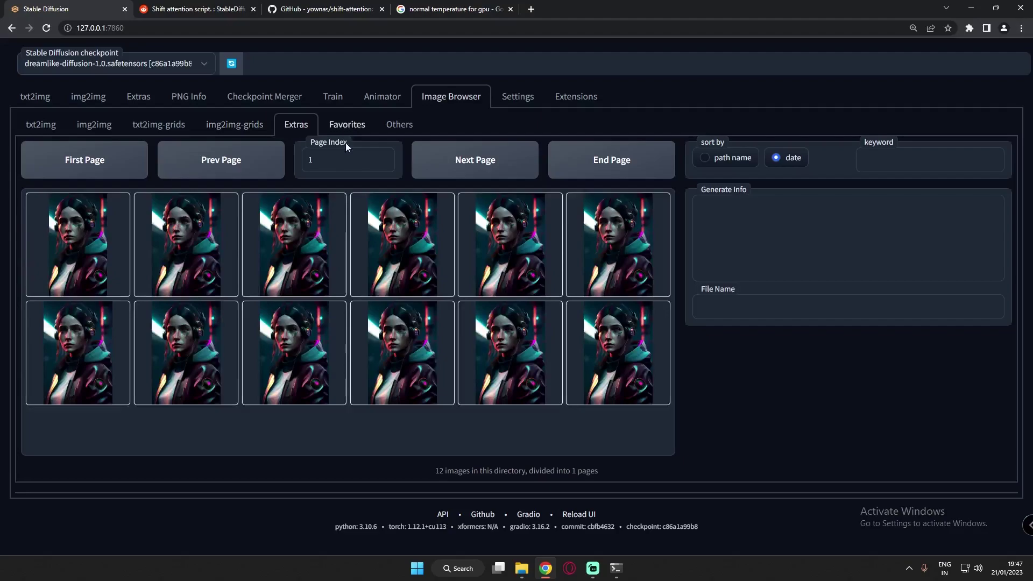
{"action": "left_click", "coordinate": [347, 125]}
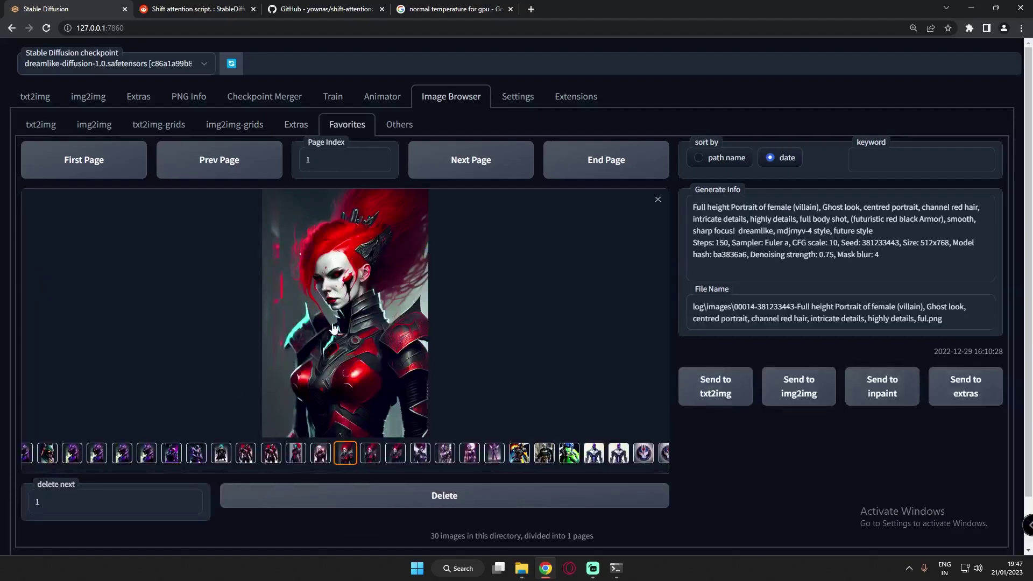
Switch to File Explorer and inspect the txt2img-grids and txt2img-images folders inside outputs.
{"action": "left_click", "coordinate": [526, 575]}
{"action": "double_click", "coordinate": [189, 155]}
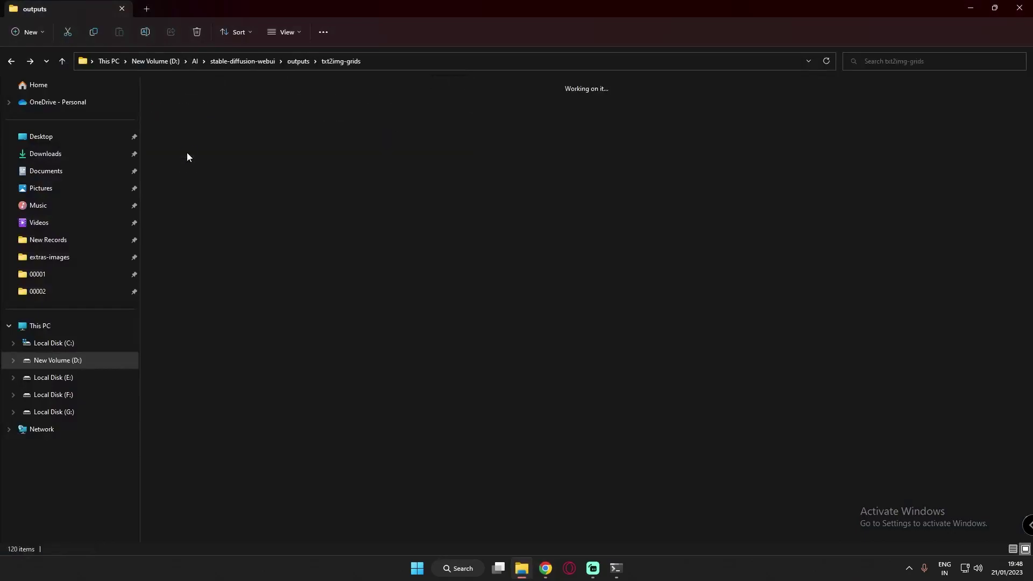
{"action": "left_click", "coordinate": [12, 61]}
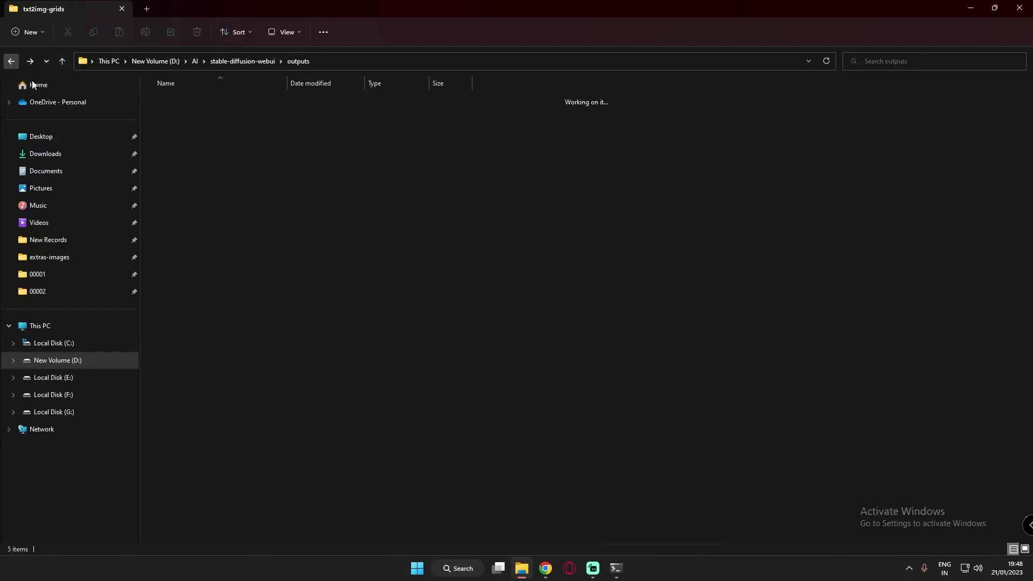
{"action": "double_click", "coordinate": [179, 167]}
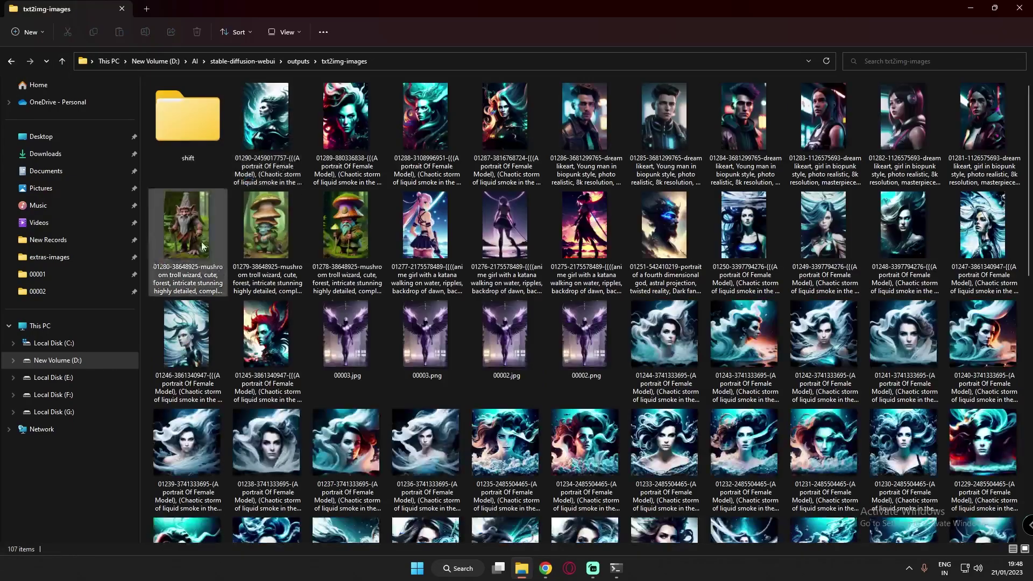
{"action": "left_click", "coordinate": [17, 61]}
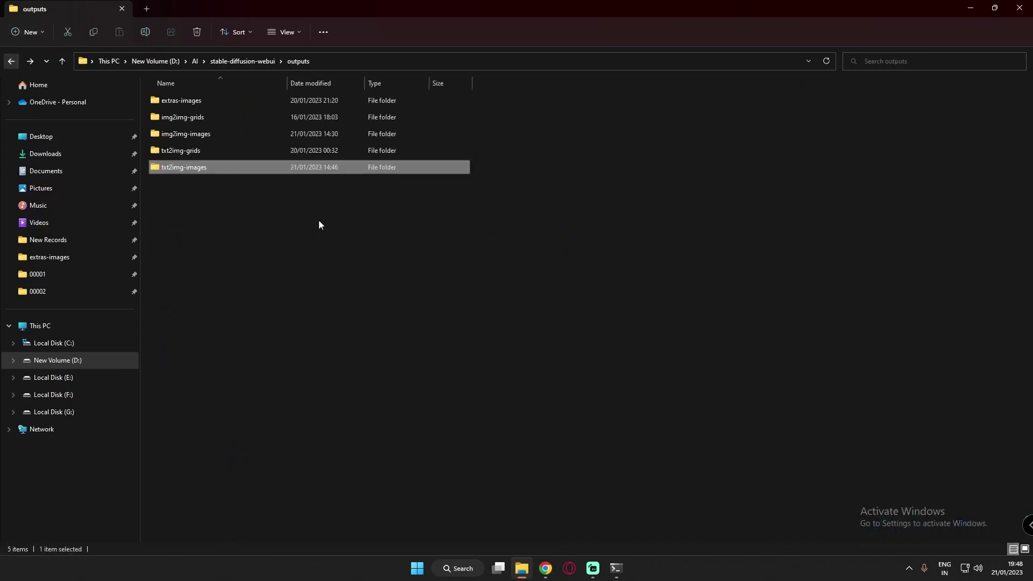
{"action": "mouse_move", "coordinate": [228, 170]}
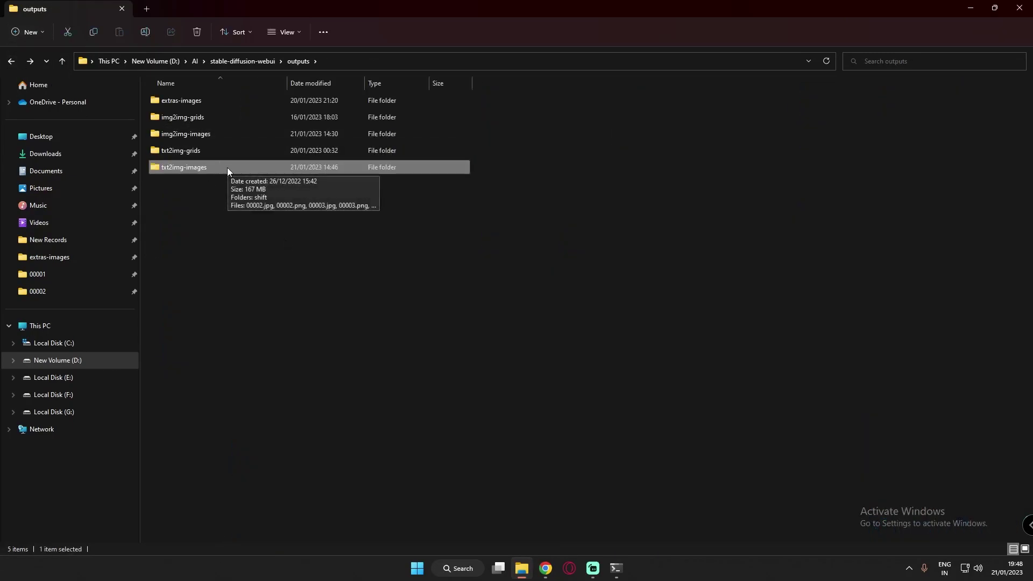
{"action": "double_click", "coordinate": [179, 170]}
View the next favorite portrait's generation info in the browser, and load 00002.png from txt2img-images into PNG Info to read its parameters.
{"action": "left_click", "coordinate": [545, 568]}
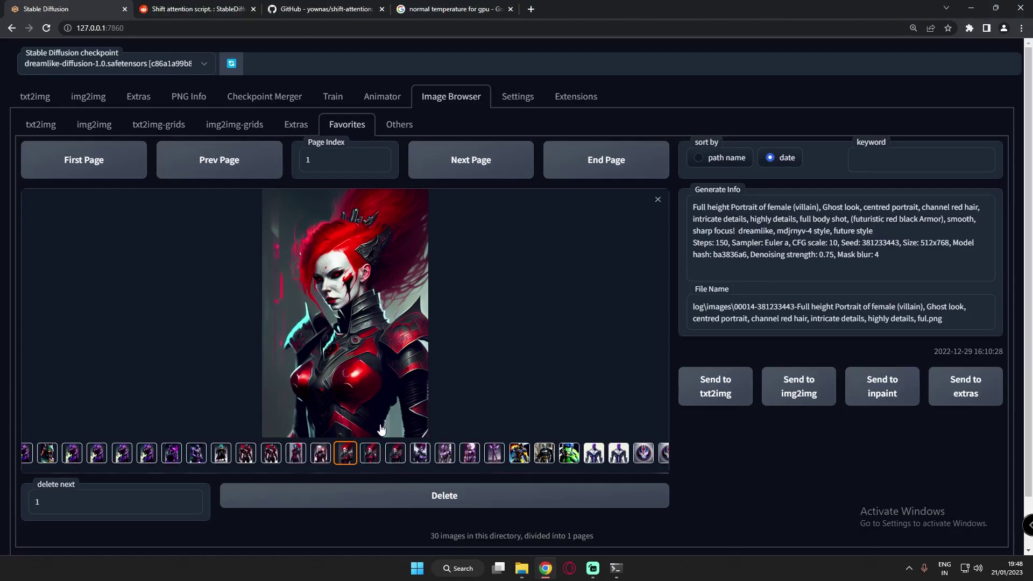
{"action": "left_click", "coordinate": [370, 453]}
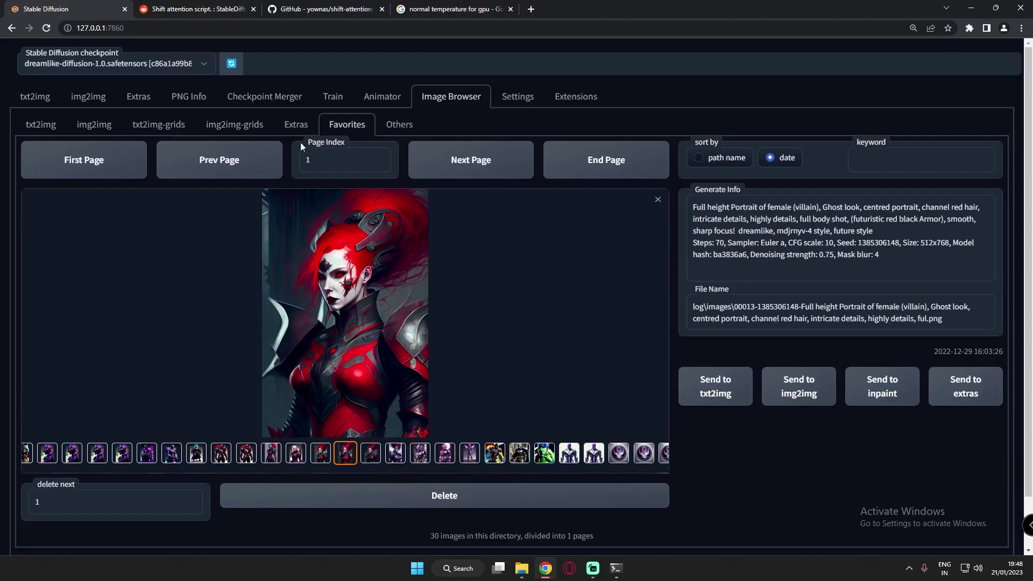
{"action": "left_click", "coordinate": [188, 98]}
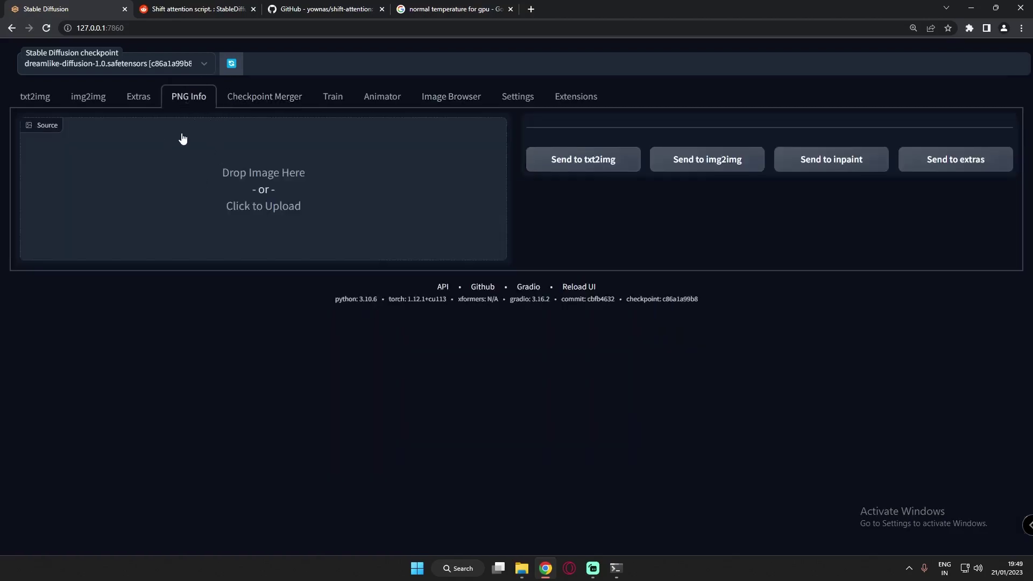
{"action": "left_click", "coordinate": [522, 569]}
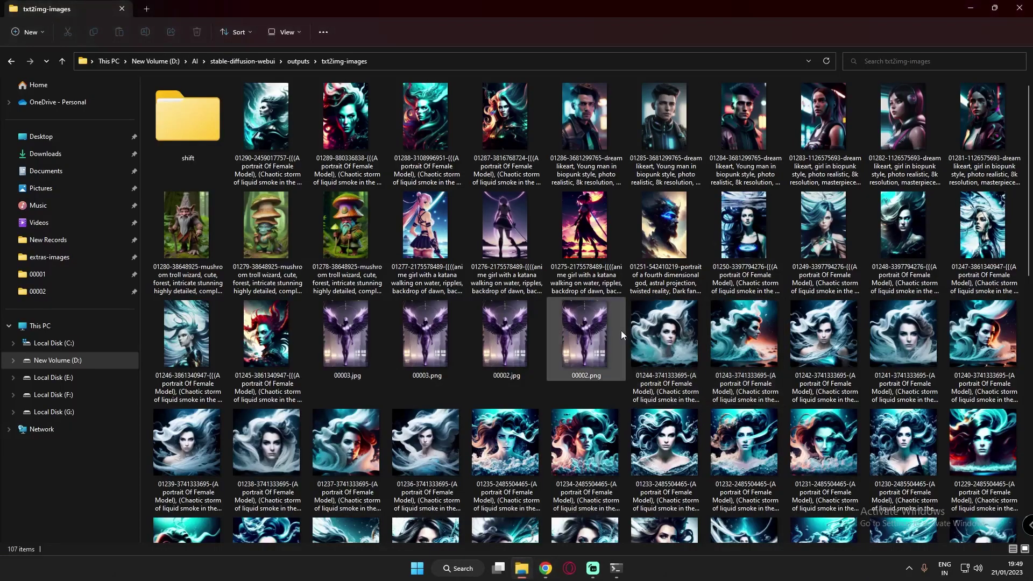
{"action": "left_click_drag", "start_coordinate": [596, 328], "coordinate": [262, 225]}
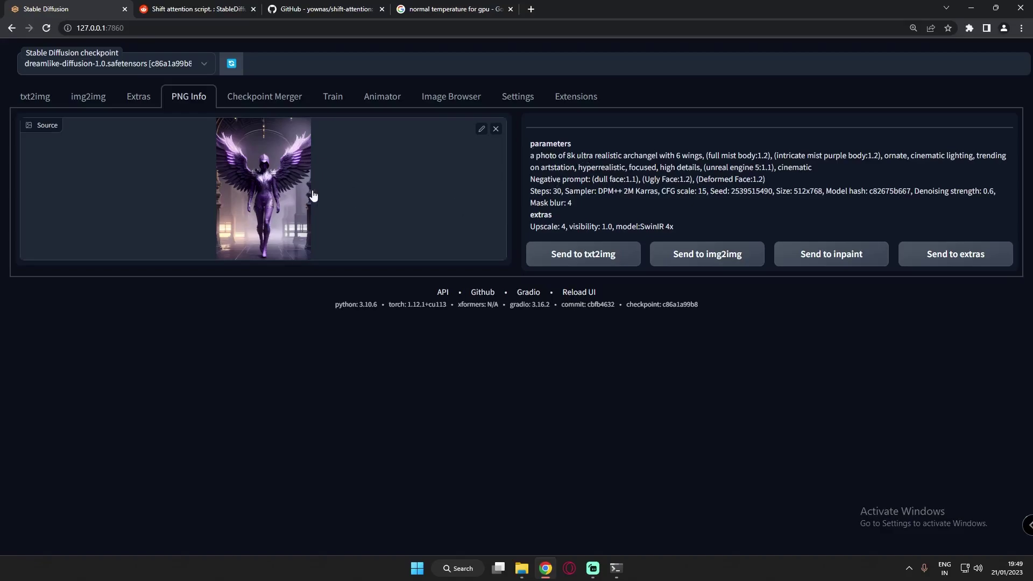
Return to the Image Browser favorites and view one of the purple character images.
{"action": "left_click", "coordinate": [451, 96]}
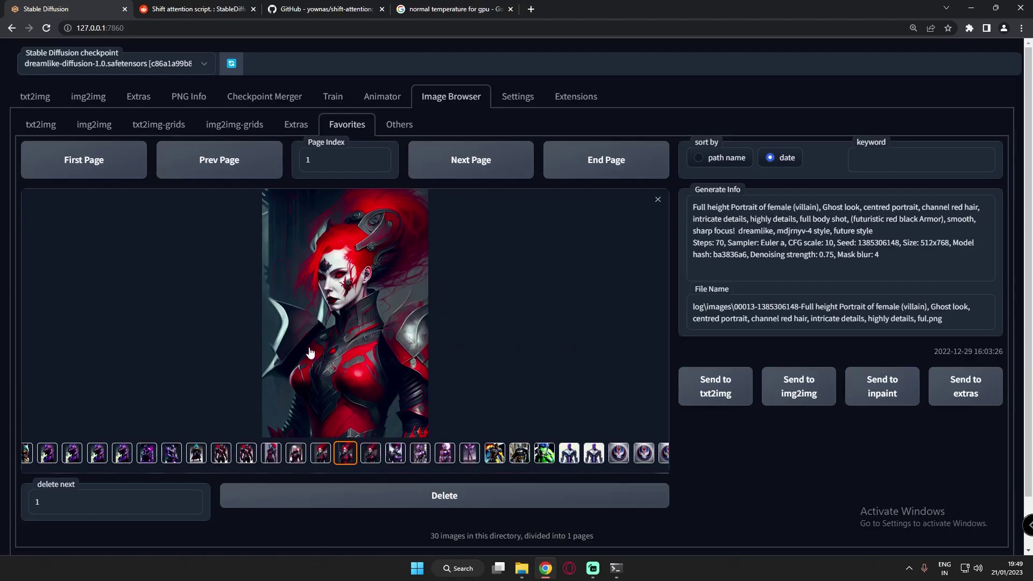
{"action": "left_click", "coordinate": [147, 453]}
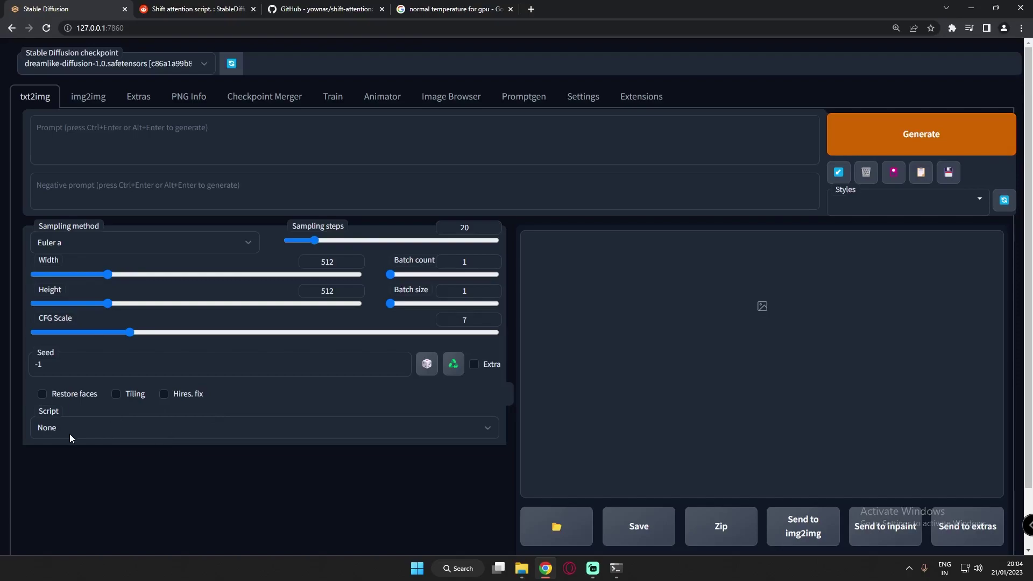
Select the Shift attention script for txt2img generation.
{"action": "left_click", "coordinate": [69, 433]}
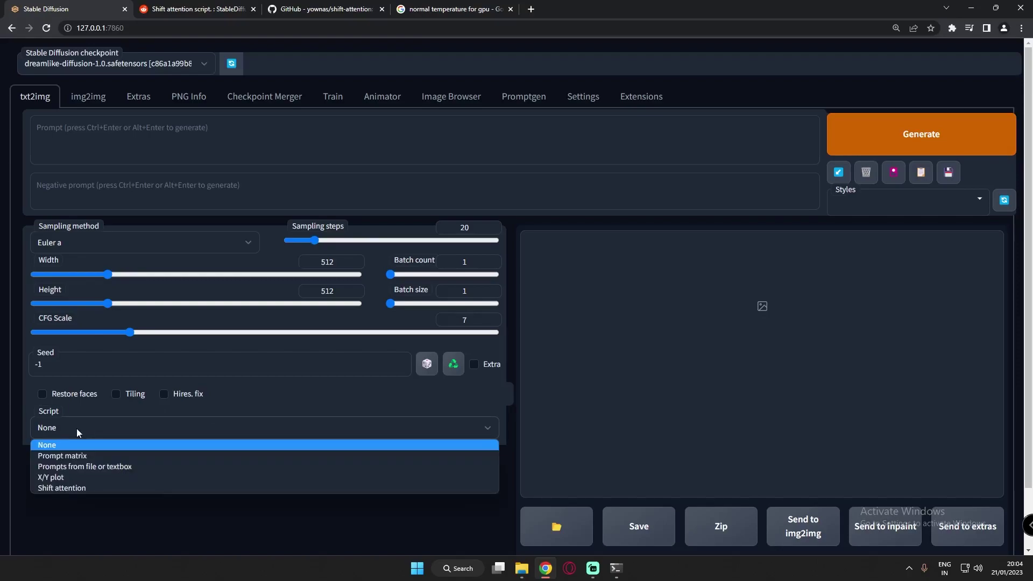
{"action": "left_click", "coordinate": [51, 489]}
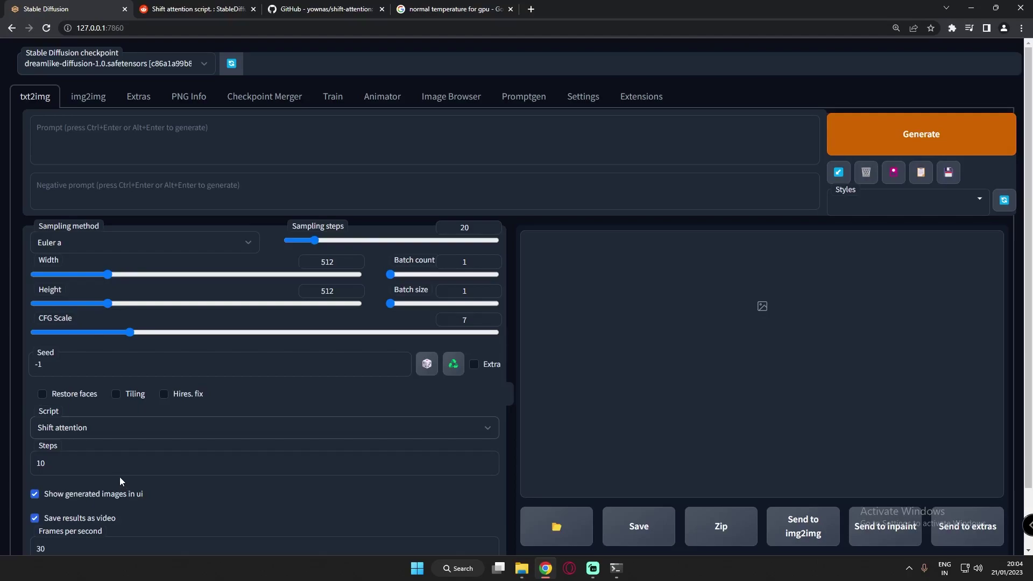
Switch to File Explorer, open the 00000 folder in shift and play shift-00000.mp4, closing the player when done.
{"action": "key", "text": "alt+Tab"}
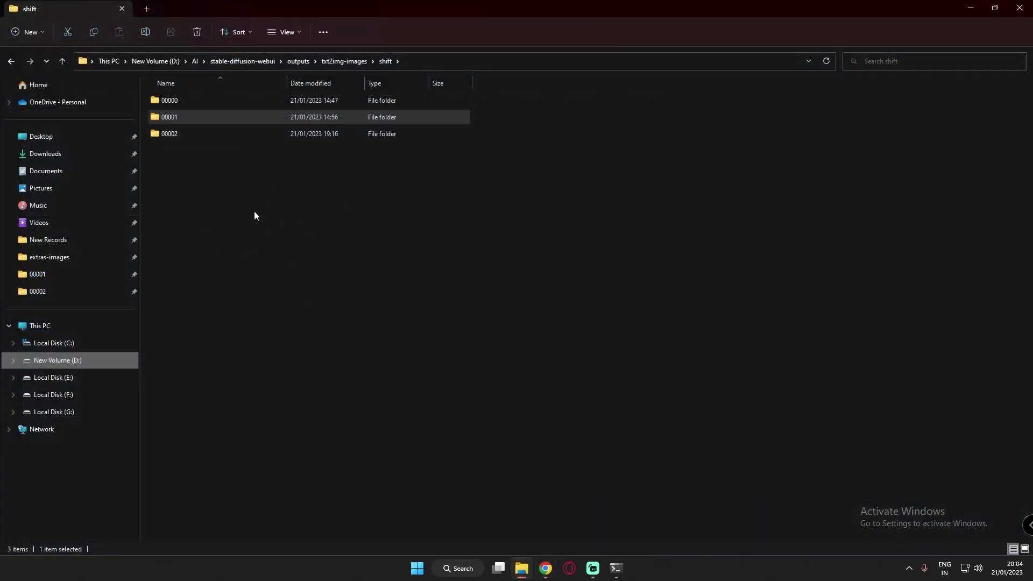
{"action": "left_click", "coordinate": [176, 101]}
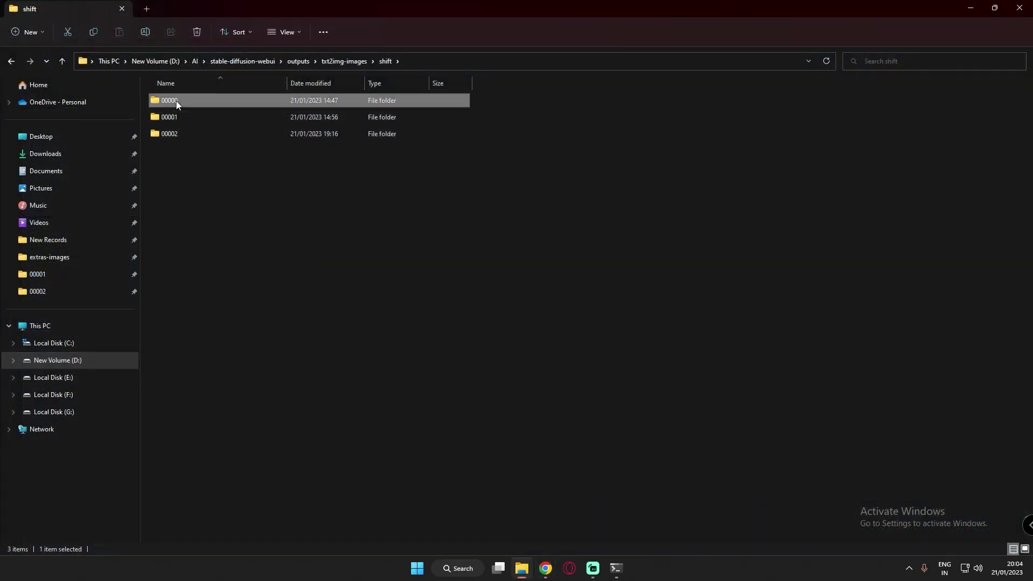
{"action": "double_click", "coordinate": [176, 102]}
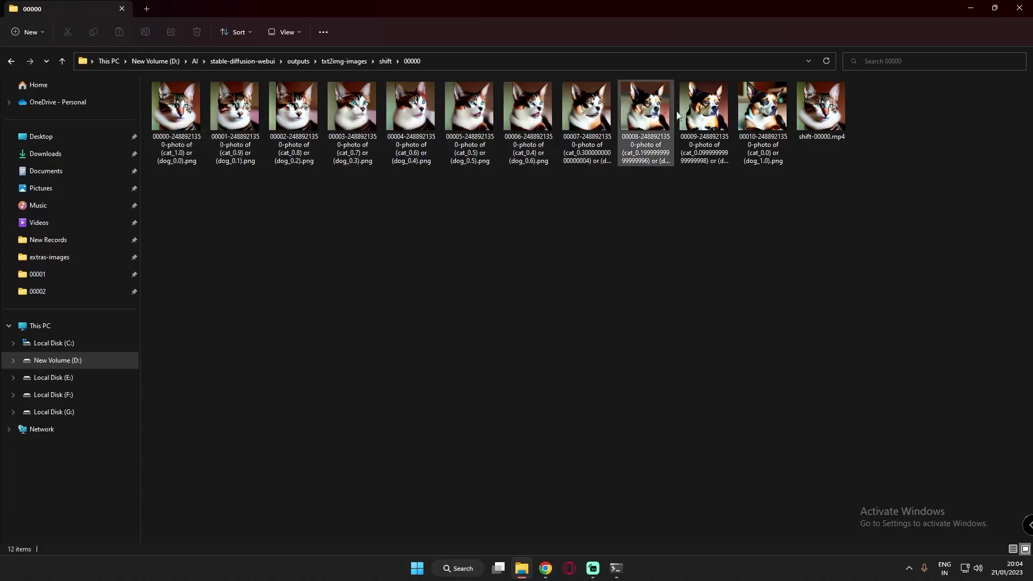
{"action": "double_click", "coordinate": [821, 110]}
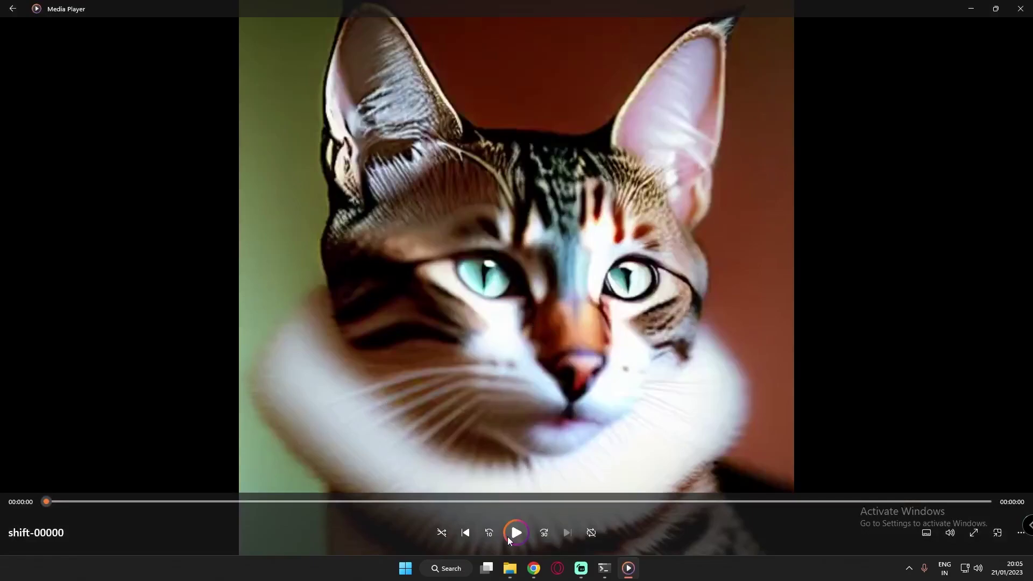
{"action": "left_click", "coordinate": [510, 538]}
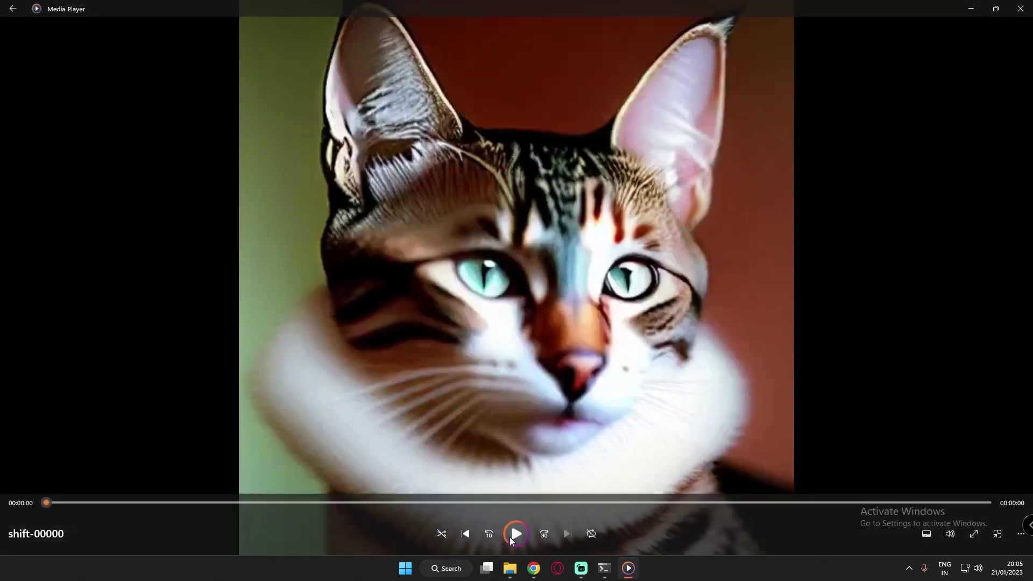
{"action": "left_click", "coordinate": [1032, 4]}
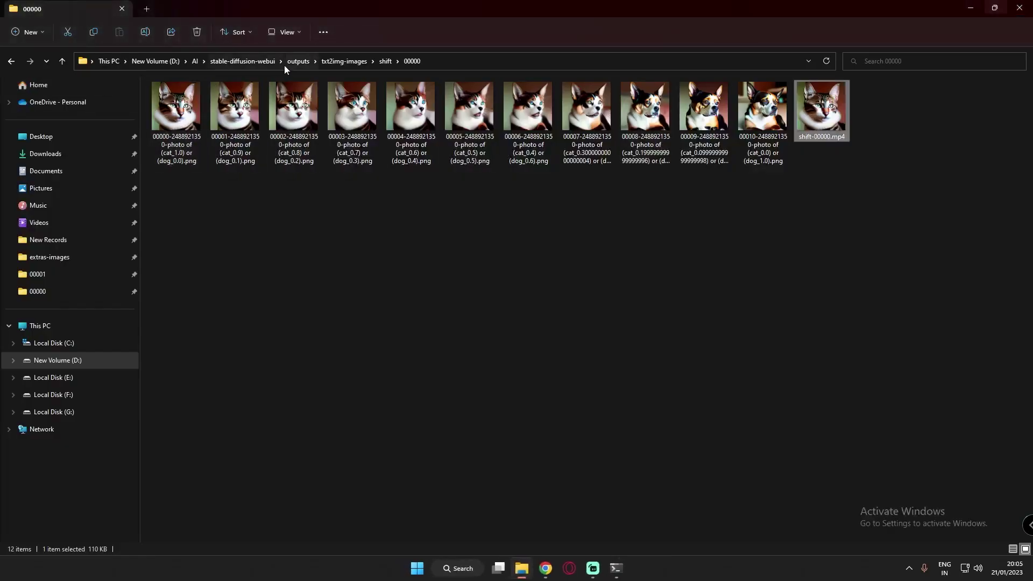
Go back to the shift folder, open 00001 and play shift-00001.mp4, closing the player when done.
{"action": "left_click", "coordinate": [386, 61]}
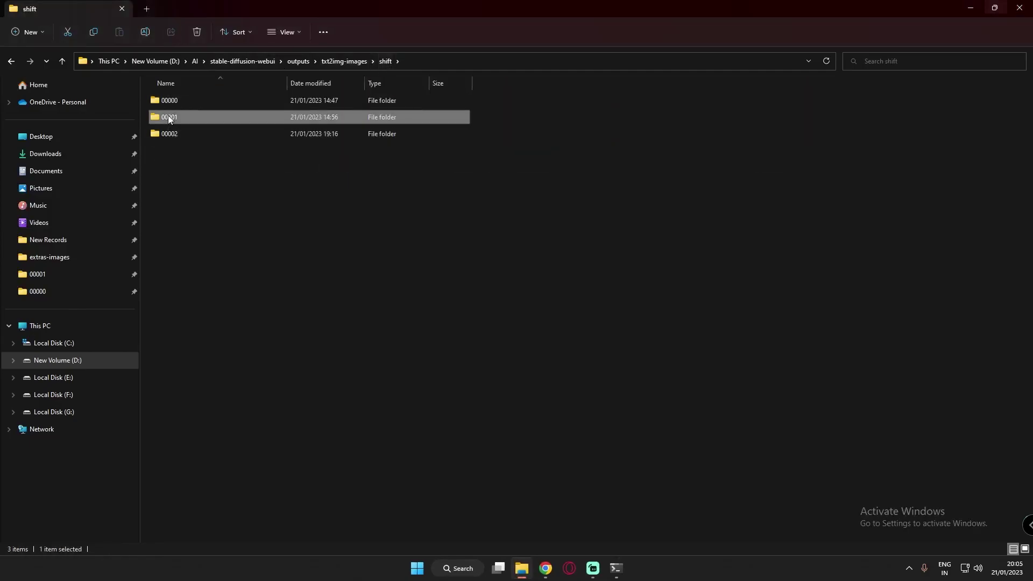
{"action": "double_click", "coordinate": [155, 119]}
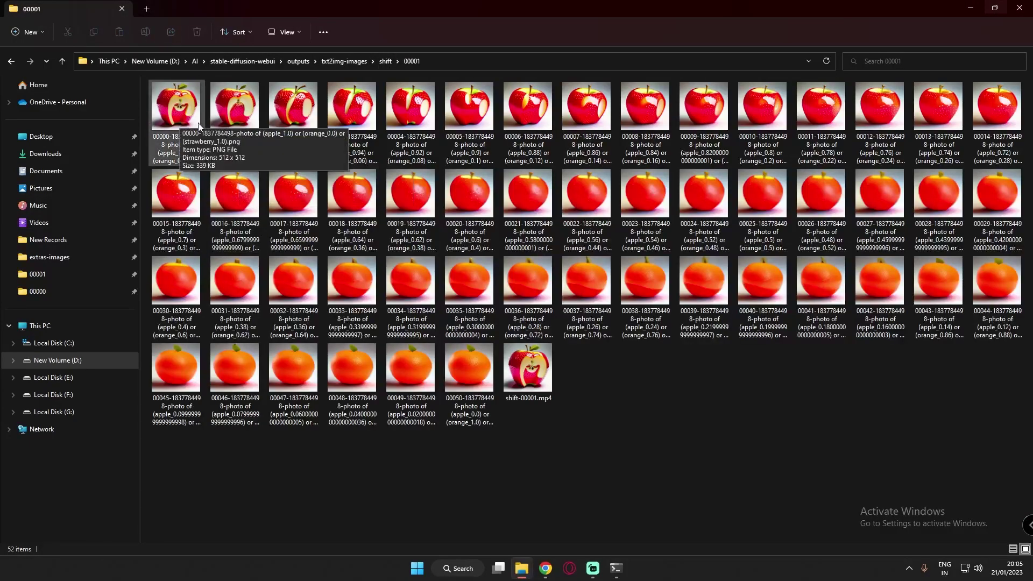
{"action": "double_click", "coordinate": [541, 383]}
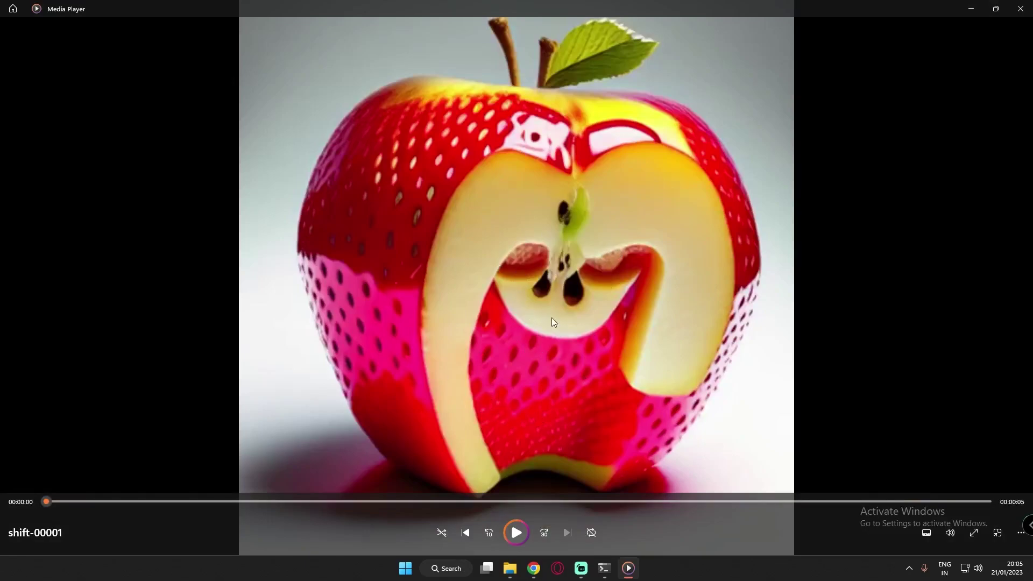
{"action": "left_click", "coordinate": [515, 534]}
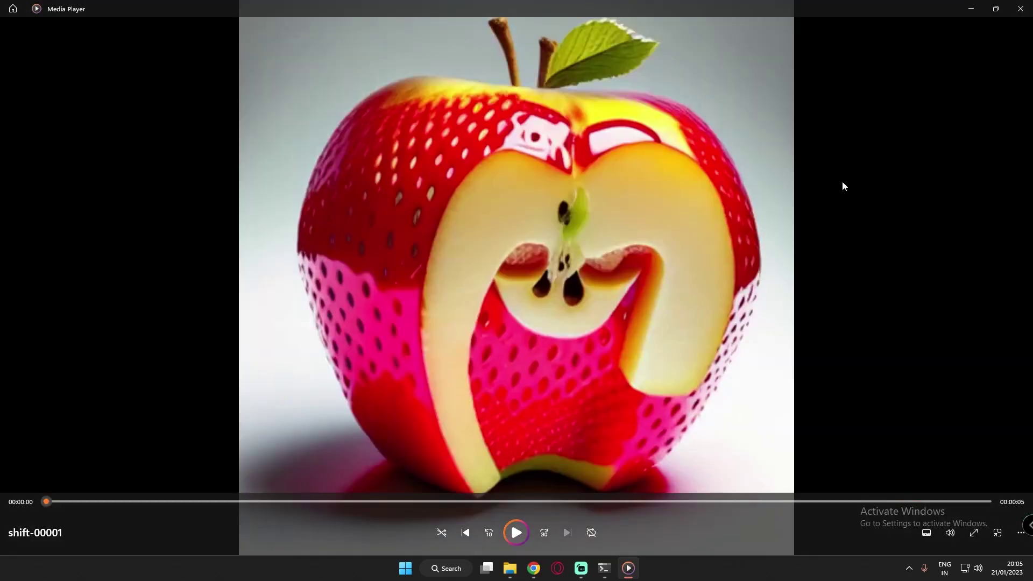
{"action": "left_click", "coordinate": [1020, 9]}
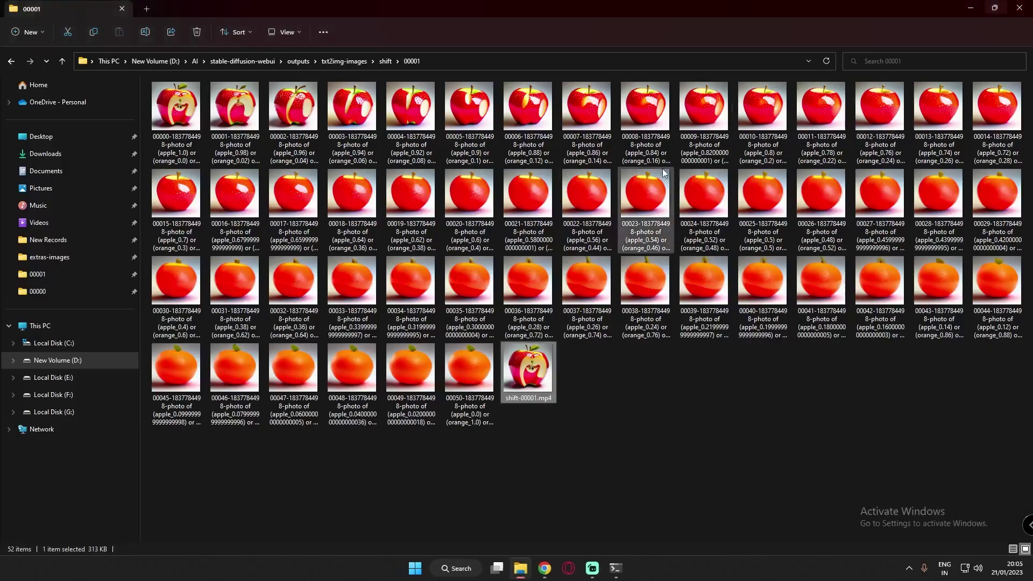
Open the 00002 folder in shift and view its first mushroom-to-dandelion image.
{"action": "left_click", "coordinate": [11, 61]}
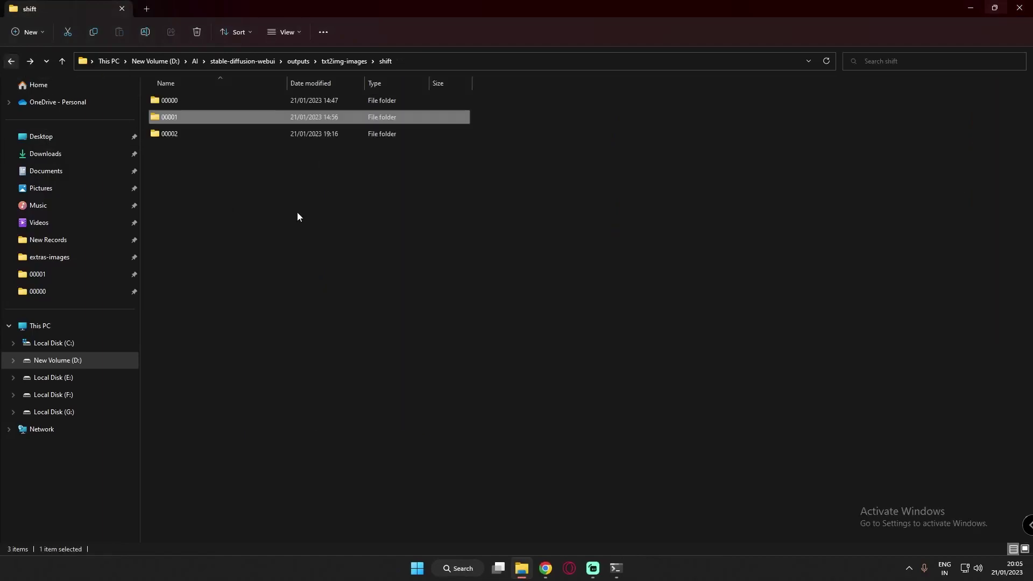
{"action": "left_click", "coordinate": [173, 134]}
{"action": "double_click", "coordinate": [173, 135]}
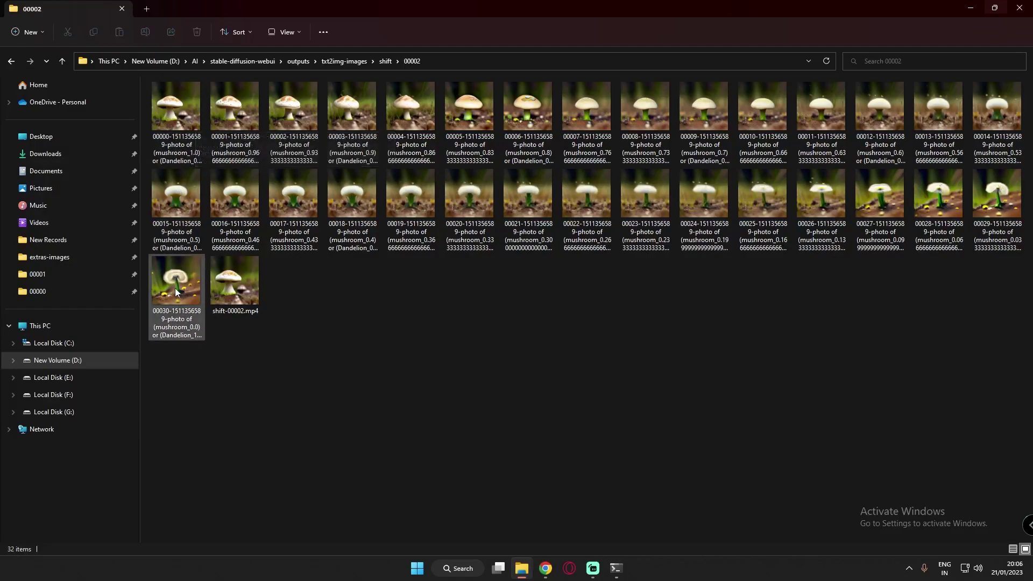
{"action": "double_click", "coordinate": [179, 144]}
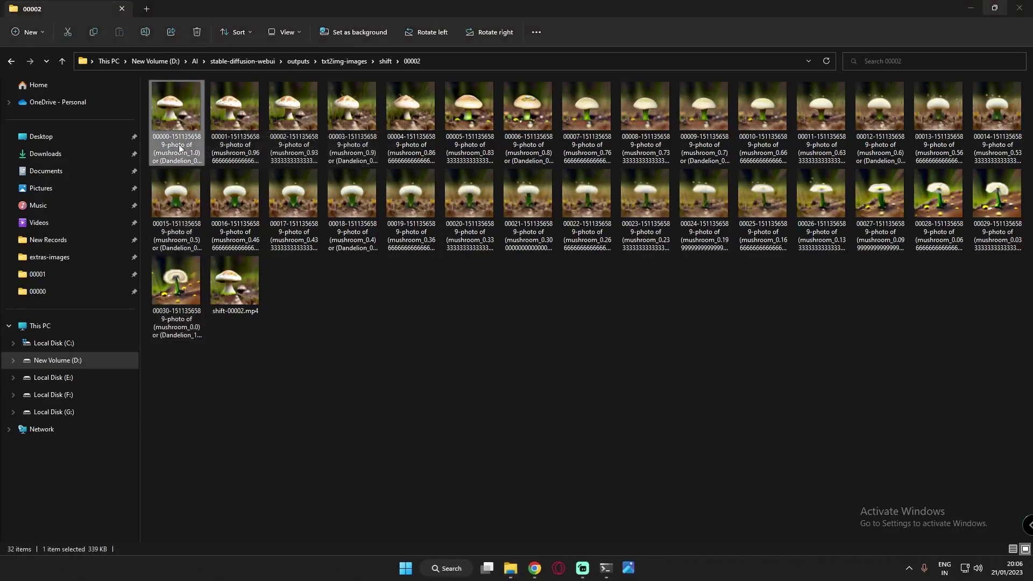
Close the image viewer and play shift-00002.mp4 from the 00002 folder.
{"action": "left_click", "coordinate": [386, 9]}
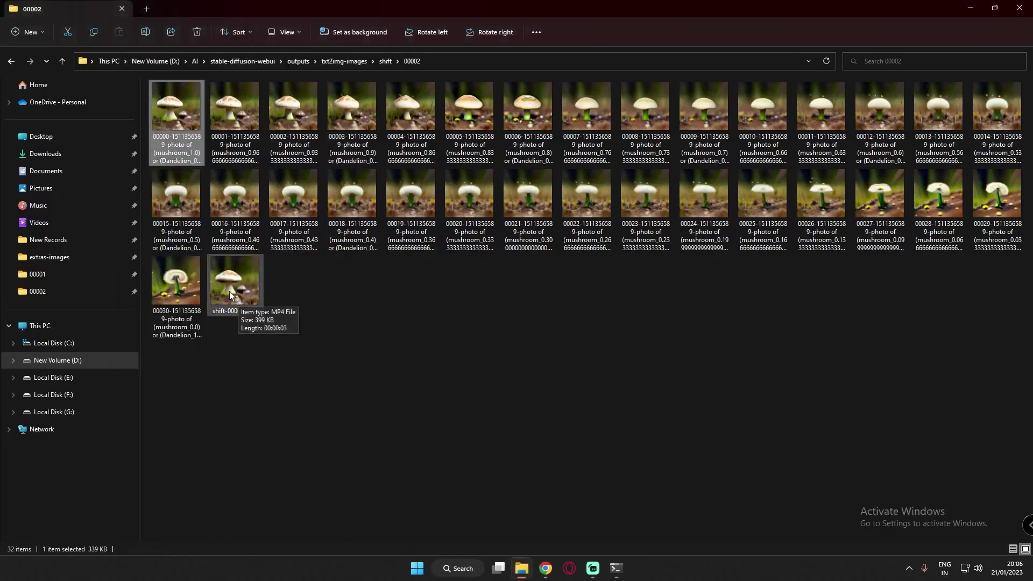
{"action": "double_click", "coordinate": [225, 289]}
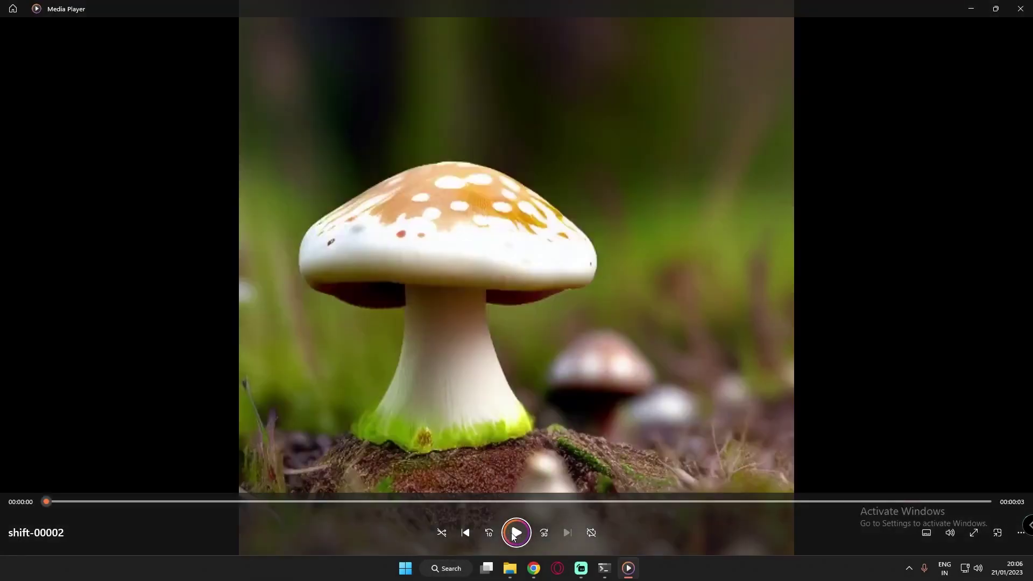
{"action": "left_click", "coordinate": [516, 533]}
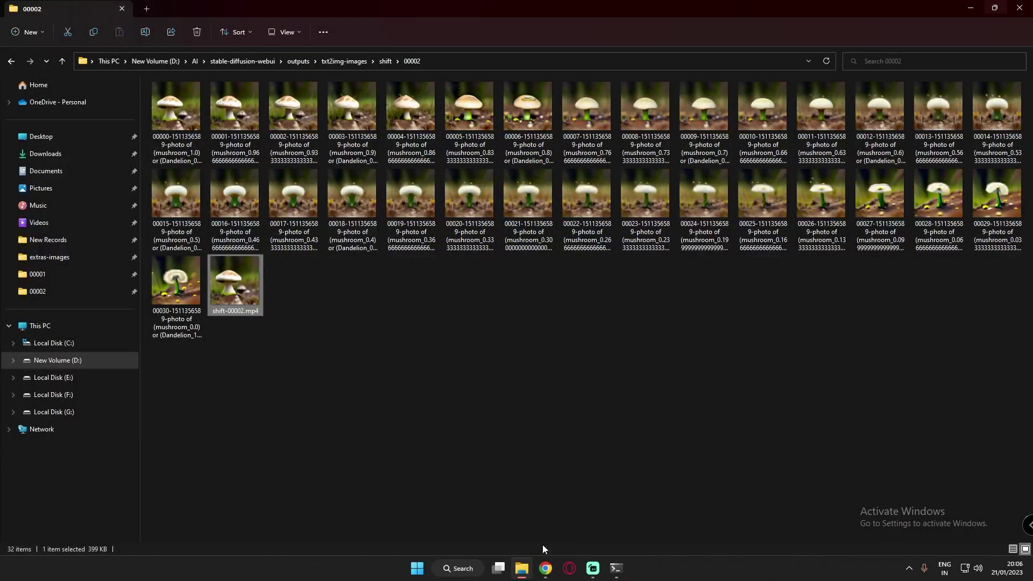
Switch to Chrome, review the Shift attention settings and enter the txt2img prompt "photo of (apple:1~0) or (tomato:0~1)".
{"action": "left_click", "coordinate": [546, 568]}
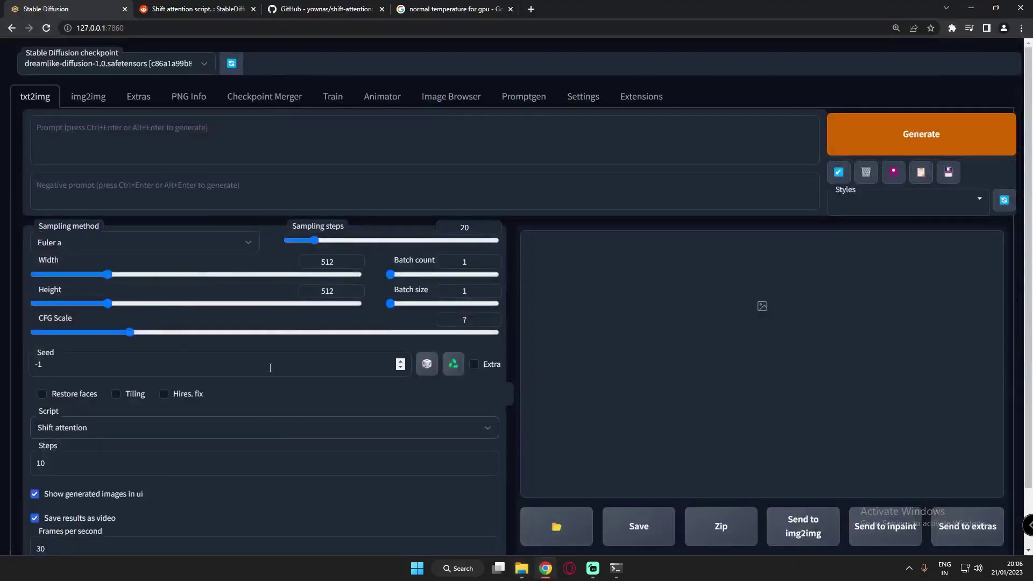
{"action": "scroll", "coordinate": [259, 396], "scroll_direction": "down", "scroll_amount": 2}
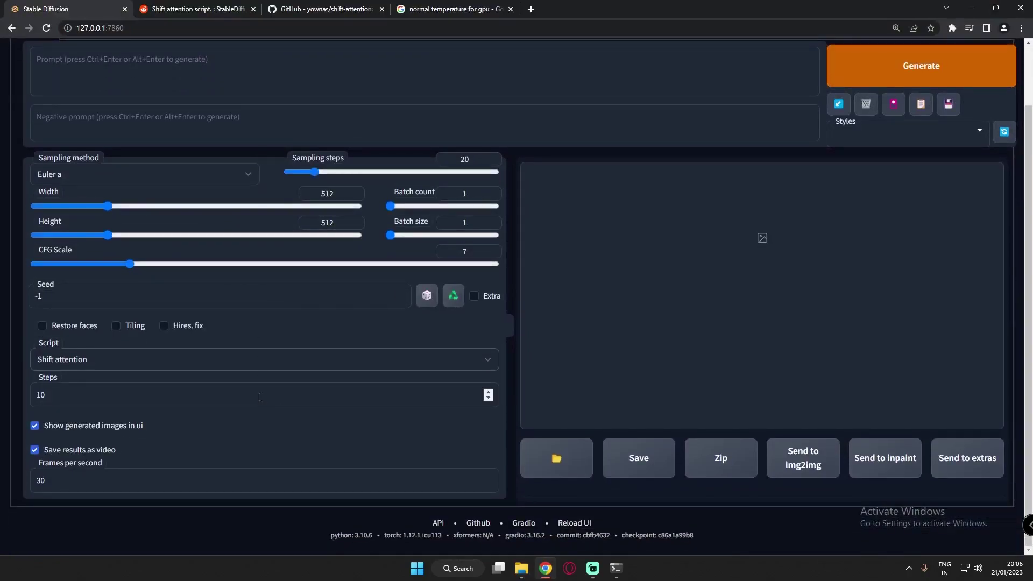
{"action": "scroll", "coordinate": [260, 397], "scroll_direction": "up", "scroll_amount": 2}
{"action": "left_click", "coordinate": [103, 111]}
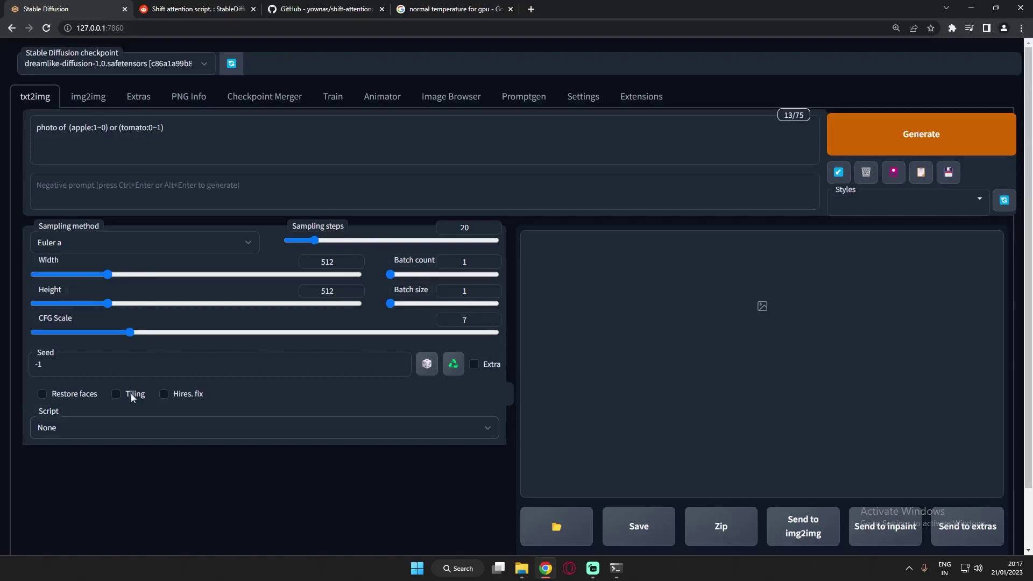
Select the Shift attention script for the apple-to-tomato prompt and set its Steps to 40.
{"action": "left_click", "coordinate": [73, 427]}
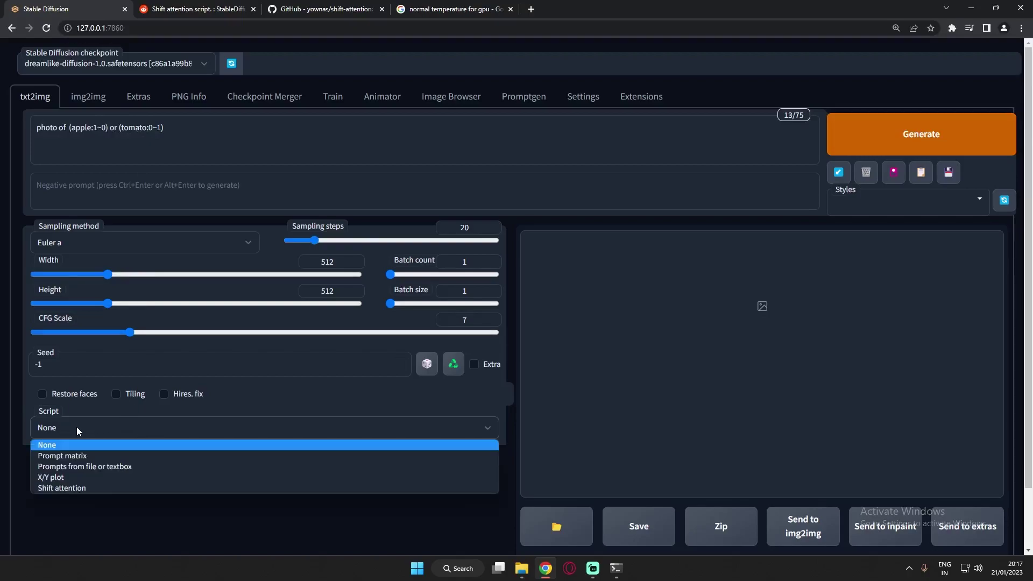
{"action": "left_click", "coordinate": [74, 489]}
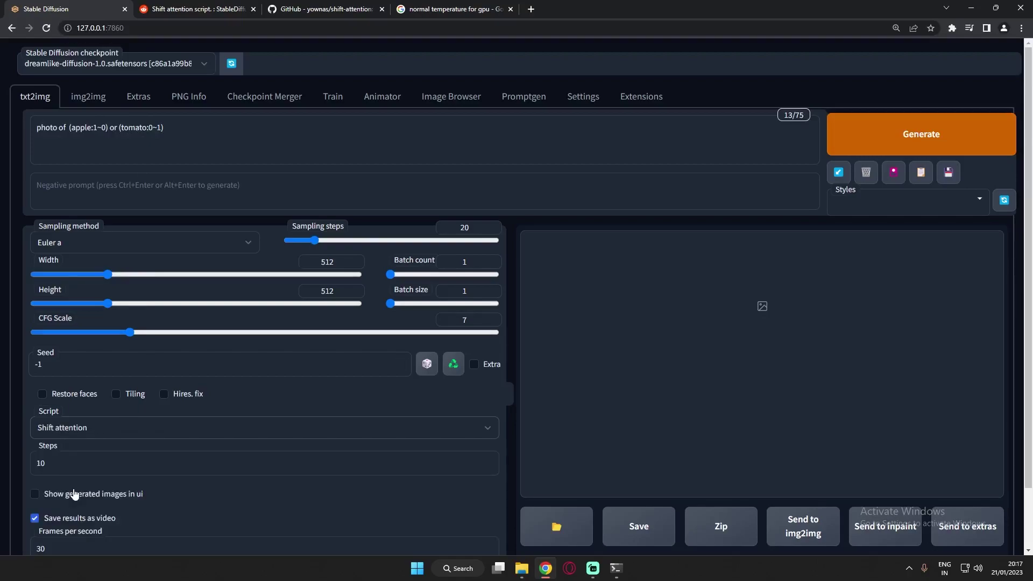
{"action": "scroll", "coordinate": [48, 431], "scroll_direction": "down", "scroll_amount": 2}
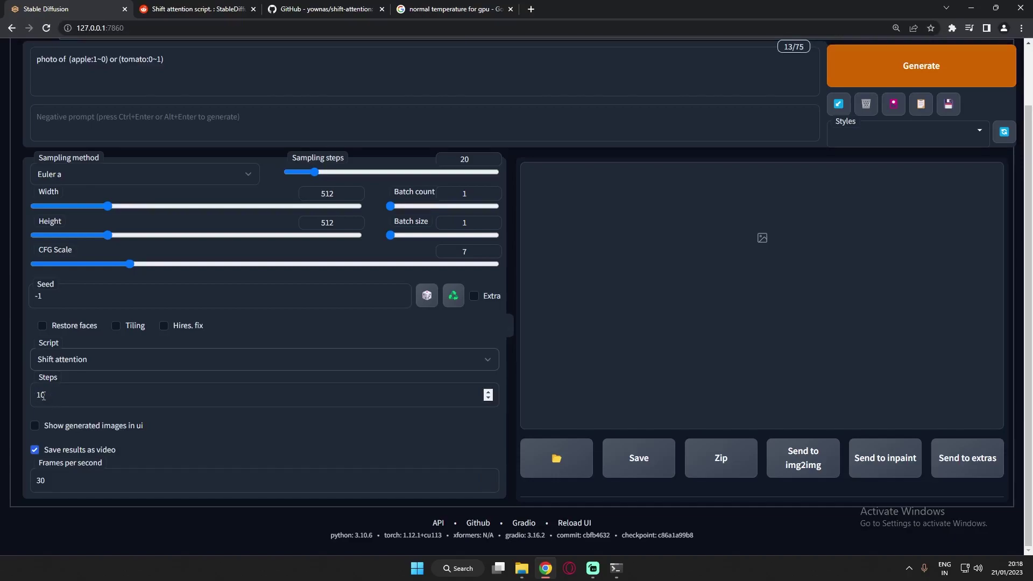
{"action": "left_click_drag", "start_coordinate": [47, 396], "coordinate": [7, 400]}
{"action": "type", "text": "4"}
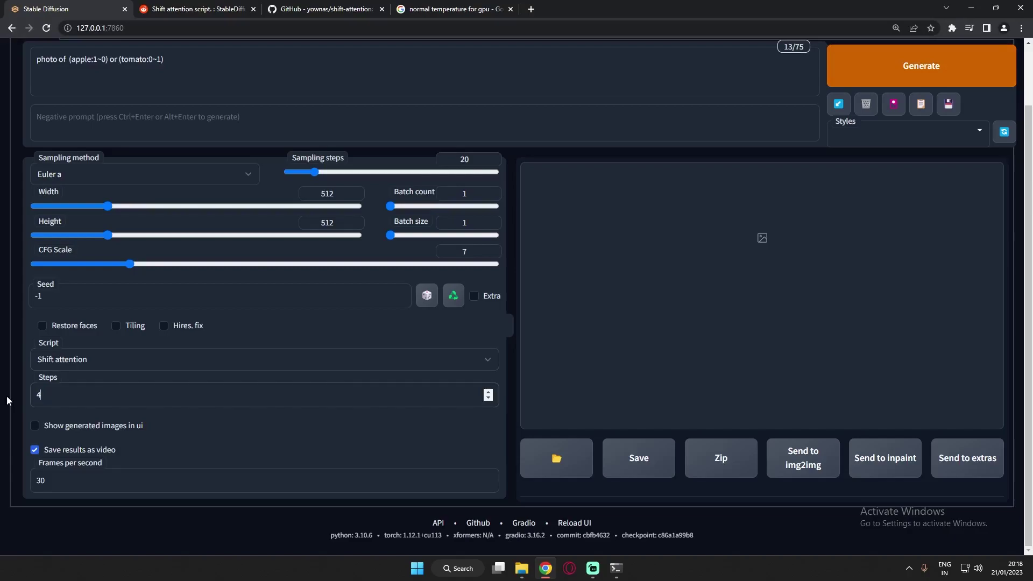
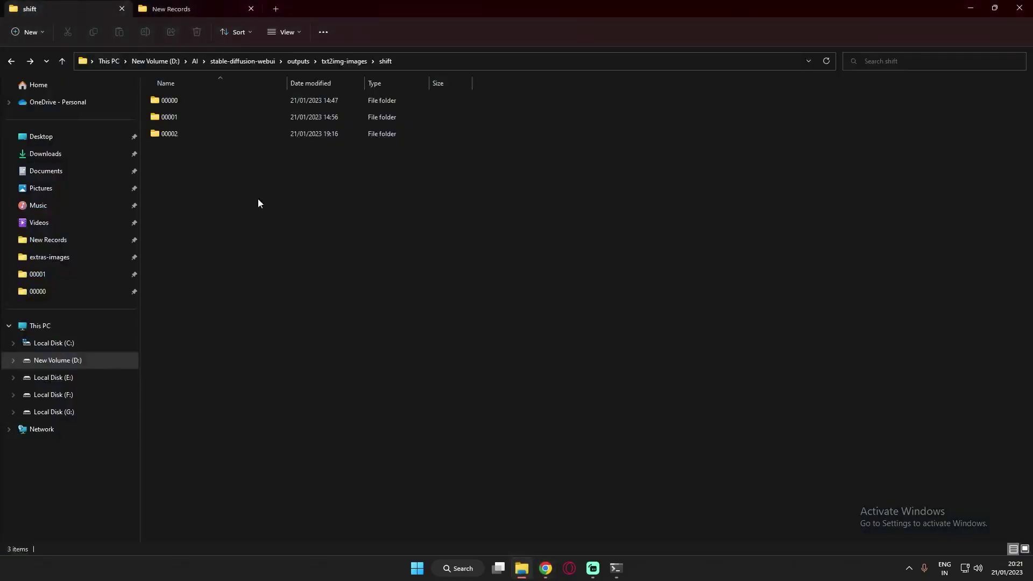
Open the 00000 folder in shift and view the first three cat-to-dog images, closing the viewer when done.
{"action": "double_click", "coordinate": [175, 102]}
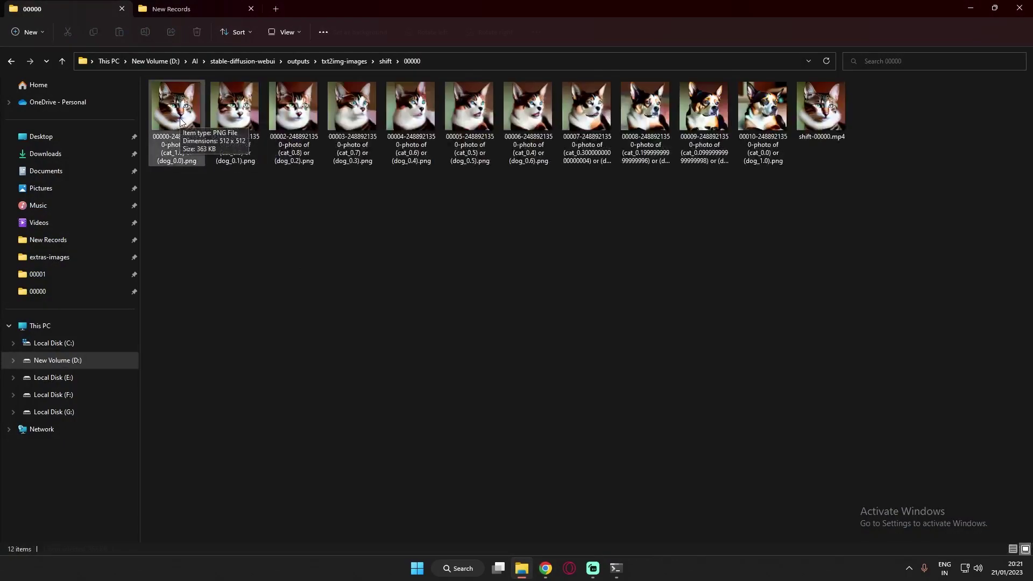
{"action": "double_click", "coordinate": [180, 121]}
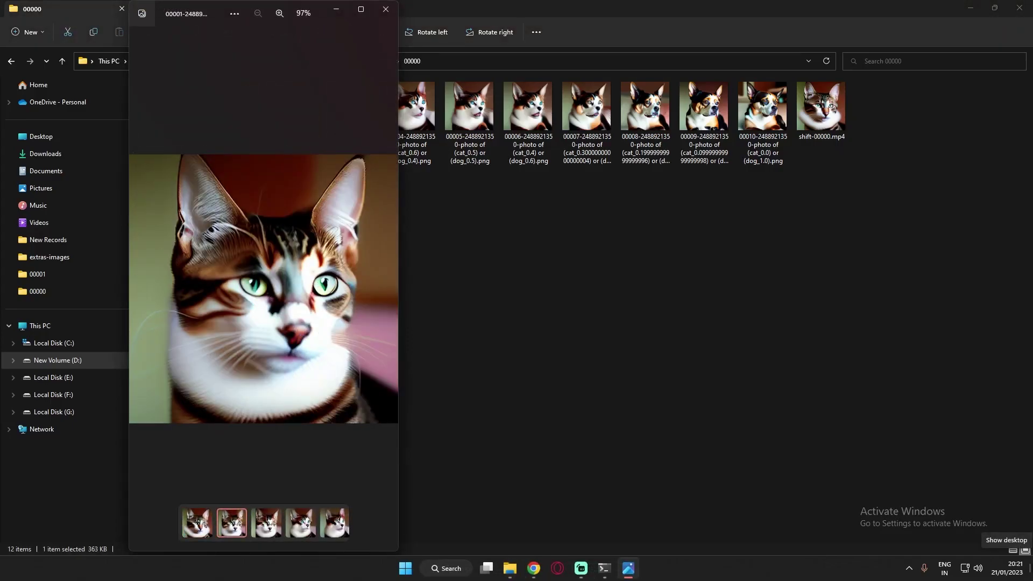
{"action": "key", "text": "Right"}
{"action": "key", "text": "Right"}
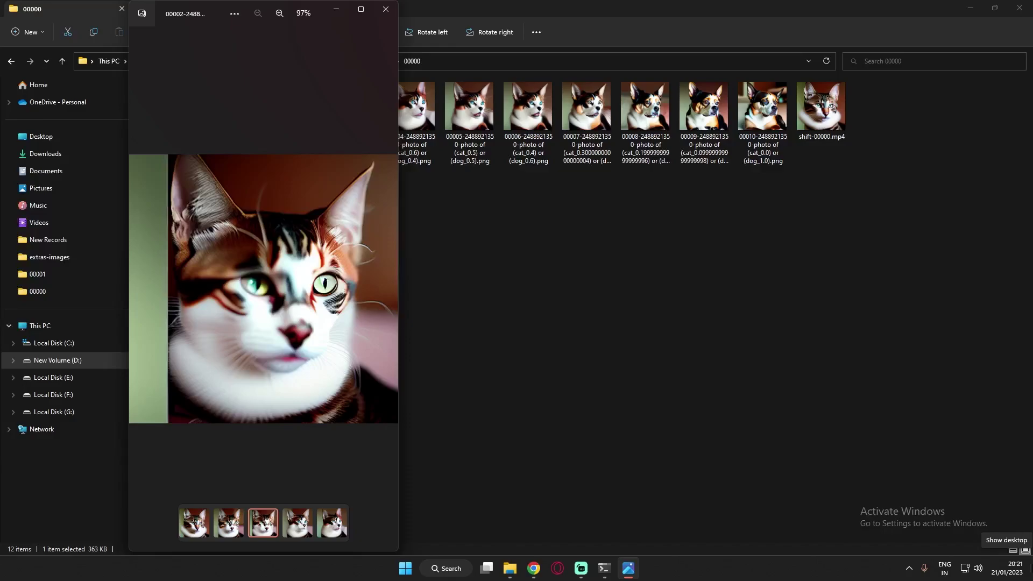
{"action": "left_click", "coordinate": [386, 9]}
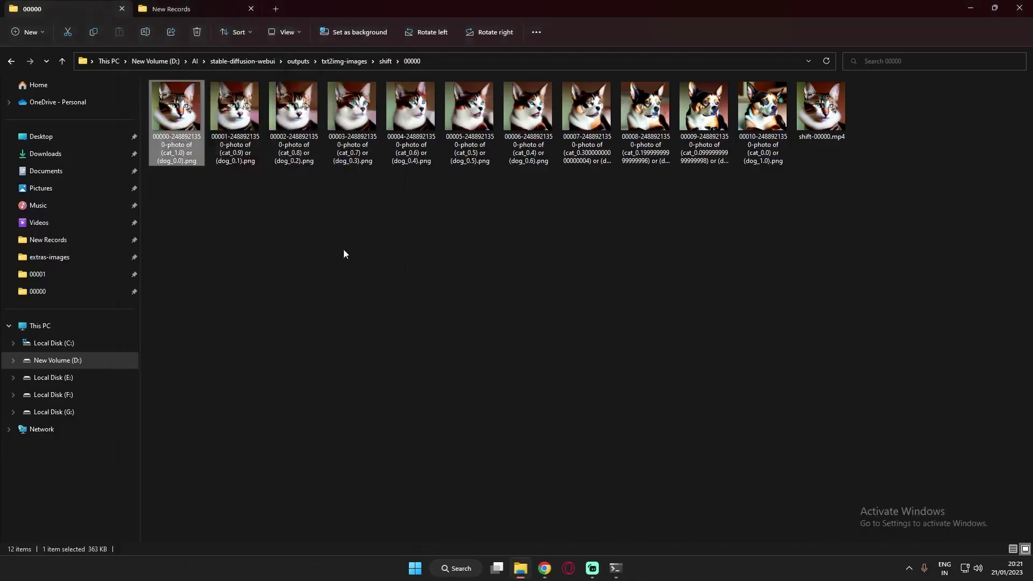
Go back to the shift folder, open 00001 and view its first six apple-to-orange images, closing the viewer when done.
{"action": "left_click", "coordinate": [386, 62]}
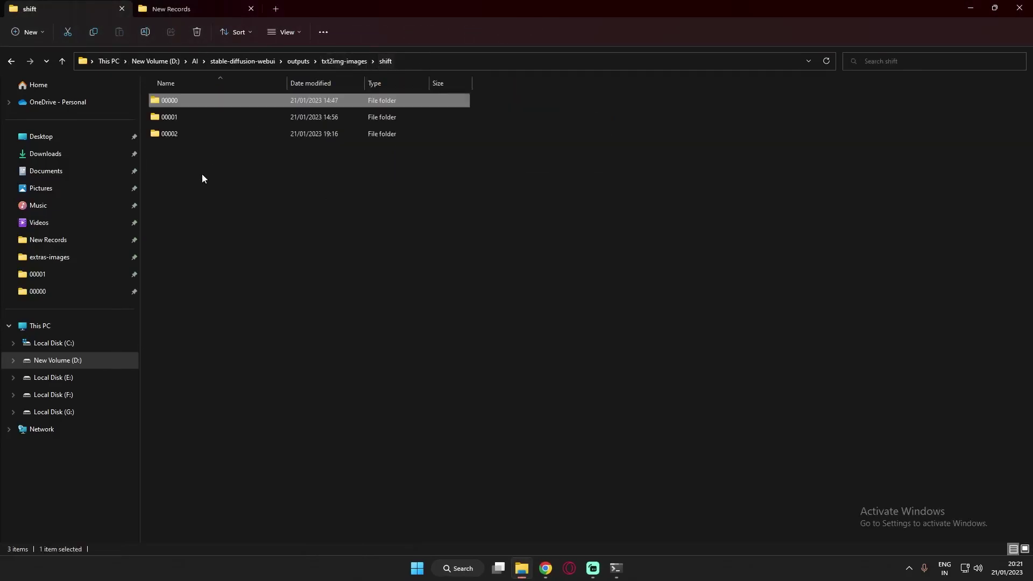
{"action": "double_click", "coordinate": [171, 118]}
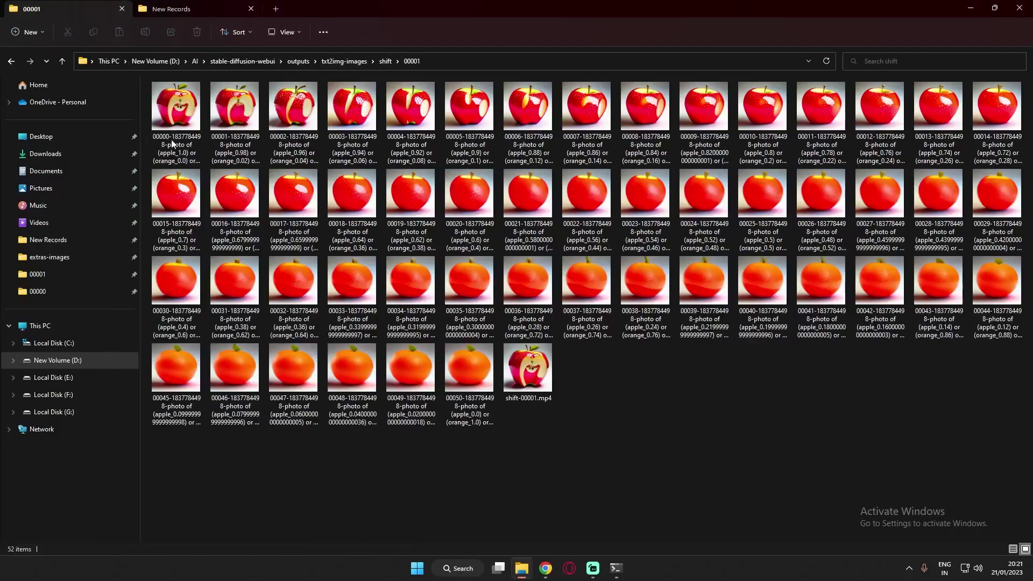
{"action": "double_click", "coordinate": [178, 112]}
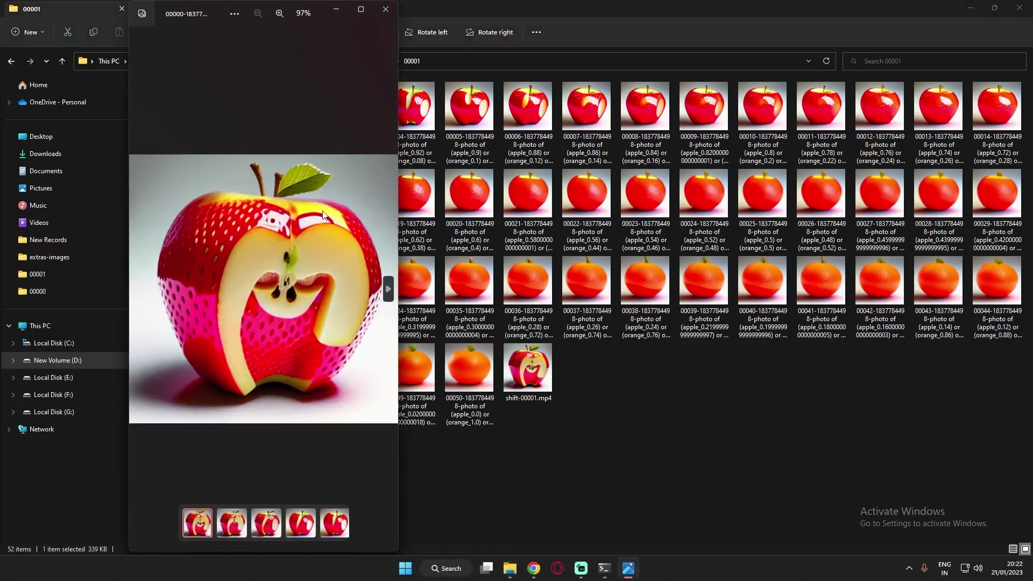
{"action": "key", "text": "Right"}
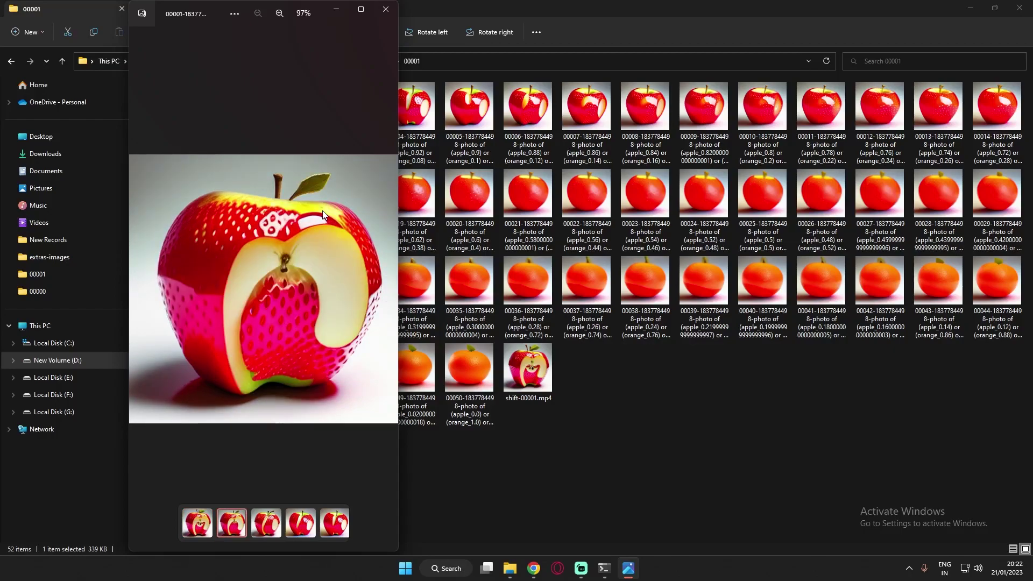
{"action": "key", "text": "Left"}
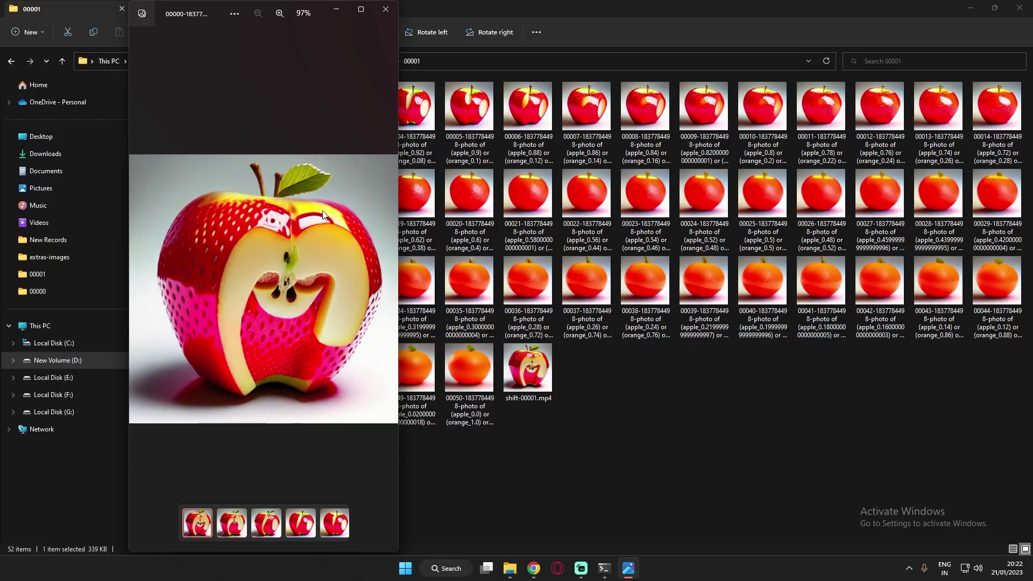
{"action": "key", "text": "Right"}
{"action": "key", "text": "Right"}
{"action": "key", "text": "Right"}
{"action": "key", "text": "Right"}
{"action": "key", "text": "Right"}
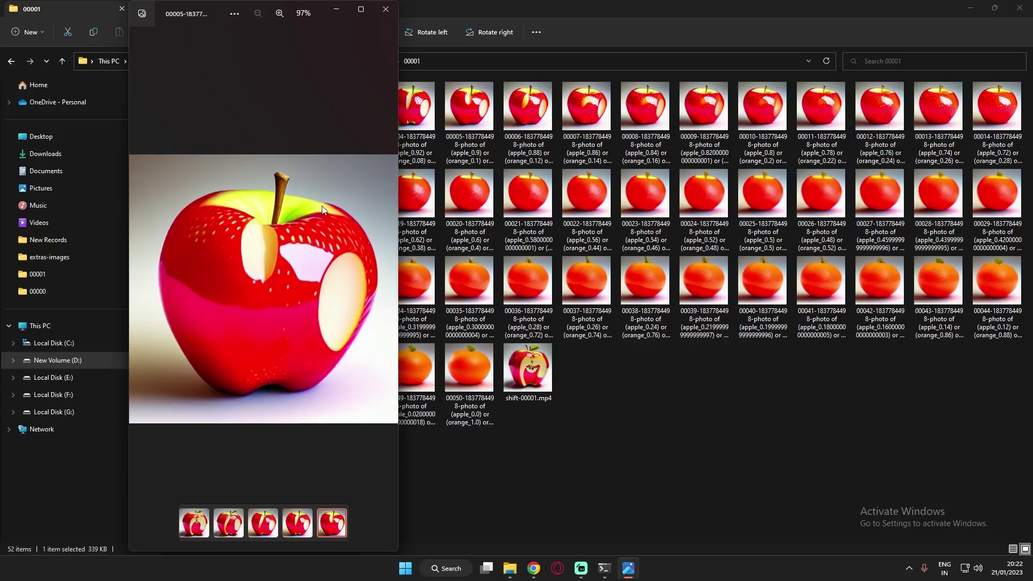
{"action": "left_click", "coordinate": [386, 9]}
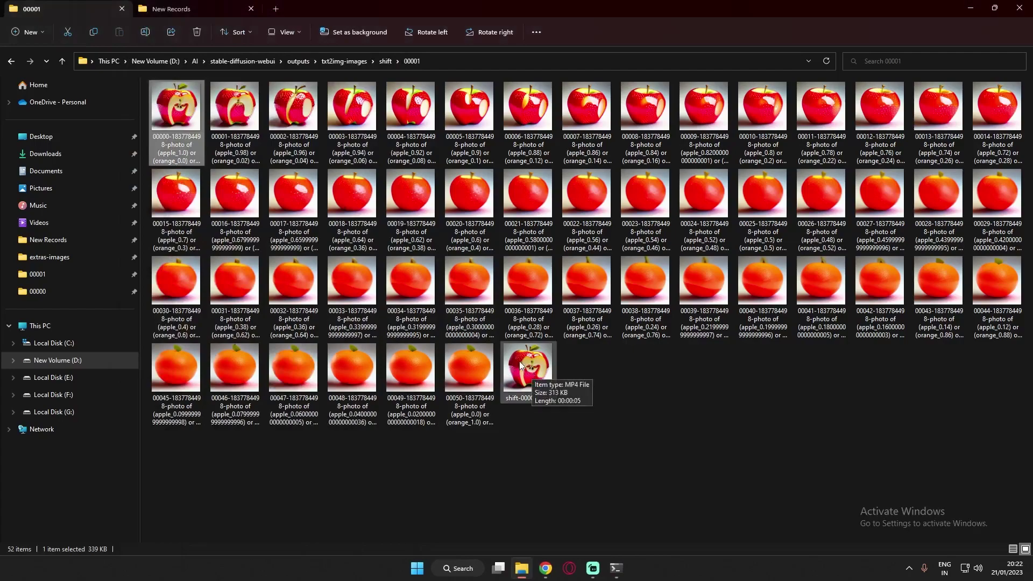
Play shift-00001.mp4 to check the speed of the apple-to-orange transition, closing the player when done.
{"action": "double_click", "coordinate": [525, 366]}
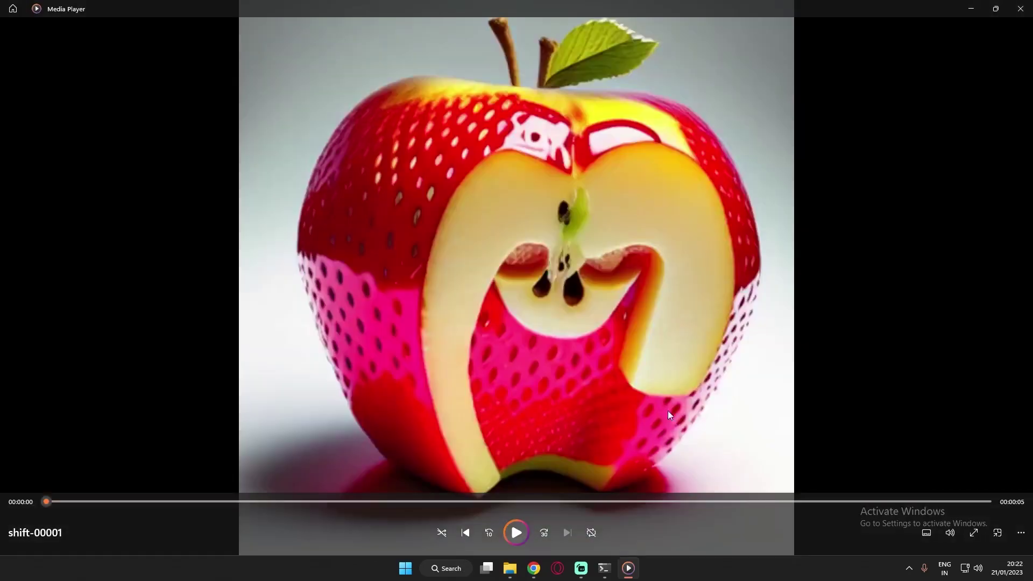
{"action": "left_click", "coordinate": [519, 532]}
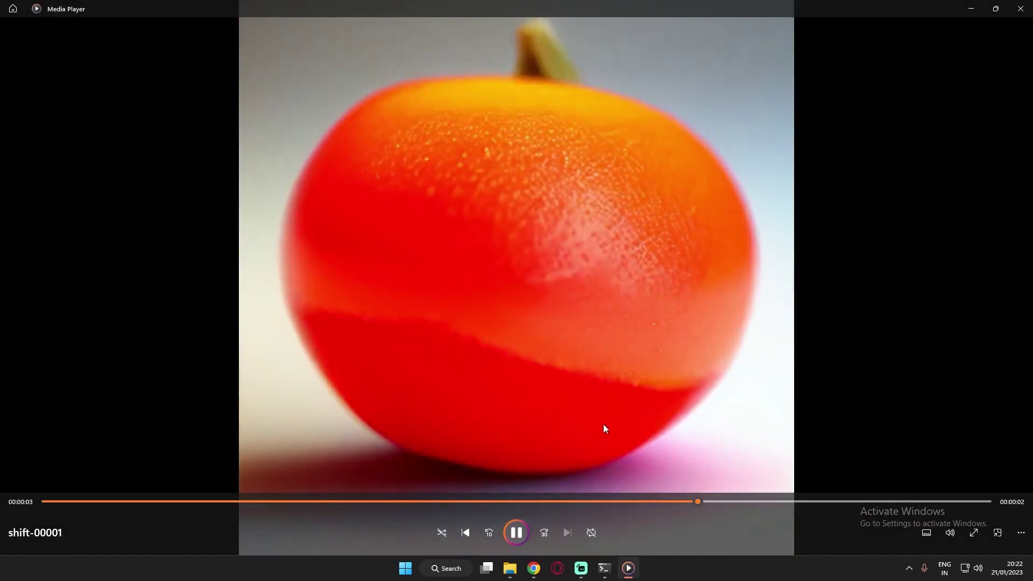
{"action": "key", "text": "alt+F4"}
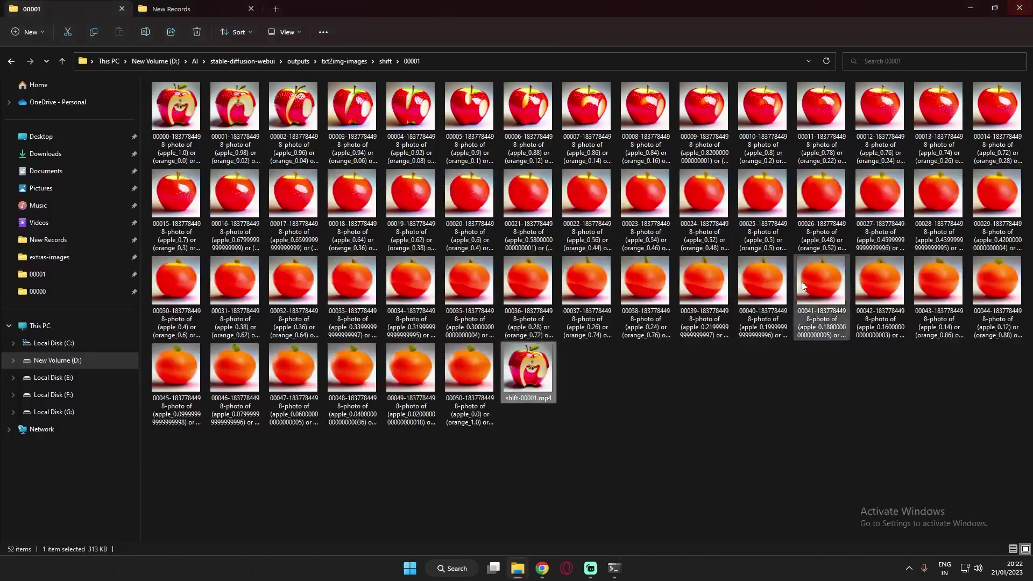
Switch to Chrome and set the Shift attention script's Frames per second to 10.
{"action": "left_click", "coordinate": [541, 568]}
{"action": "left_click_drag", "start_coordinate": [53, 479], "coordinate": [2, 482]}
{"action": "type", "text": "10"}
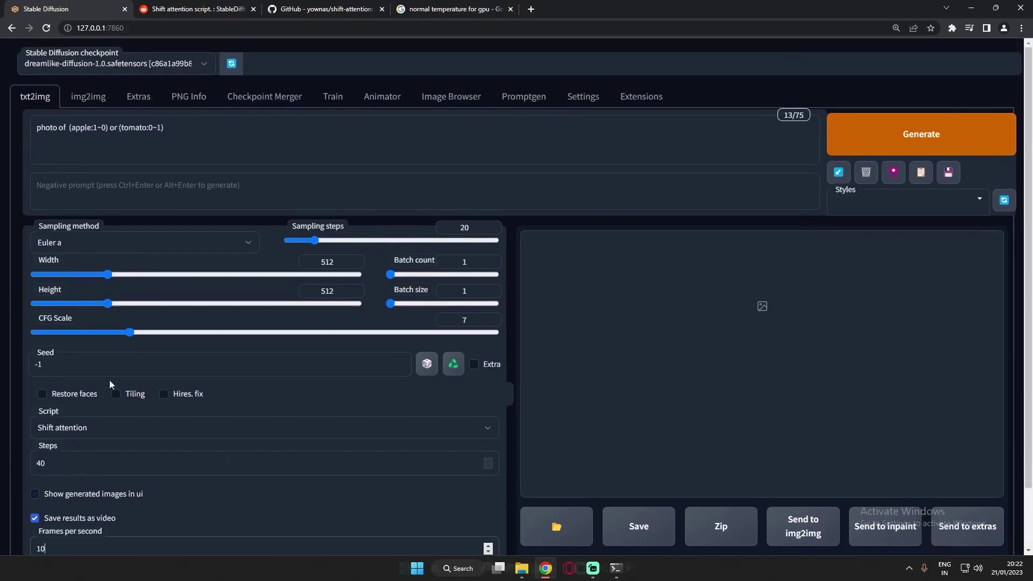
{"action": "scroll", "coordinate": [183, 431], "scroll_direction": "down", "scroll_amount": 2}
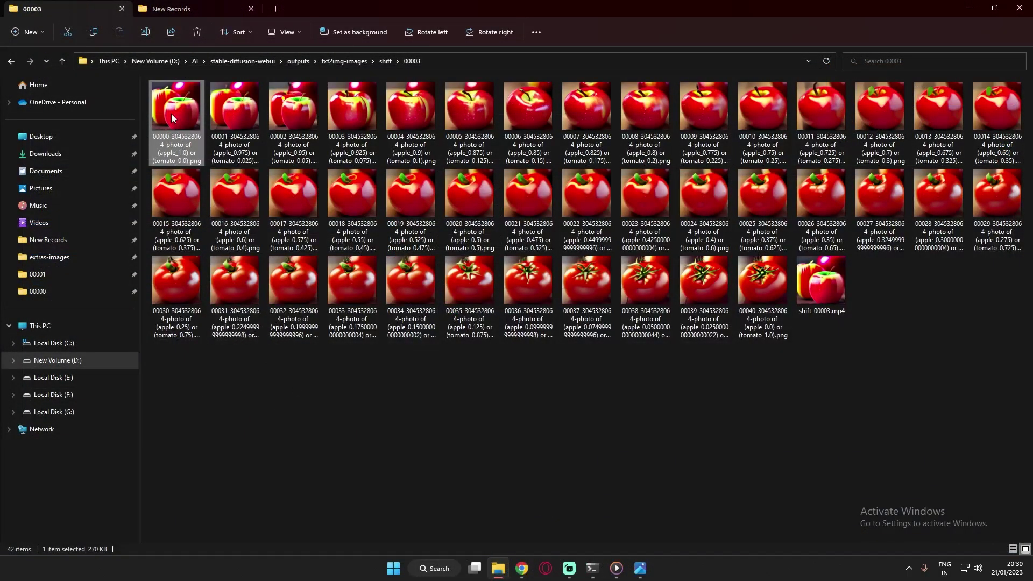
Browse the apple-to-tomato images in the 00003 folder from the first one through to the video, closing the viewer when done.
{"action": "double_click", "coordinate": [171, 115]}
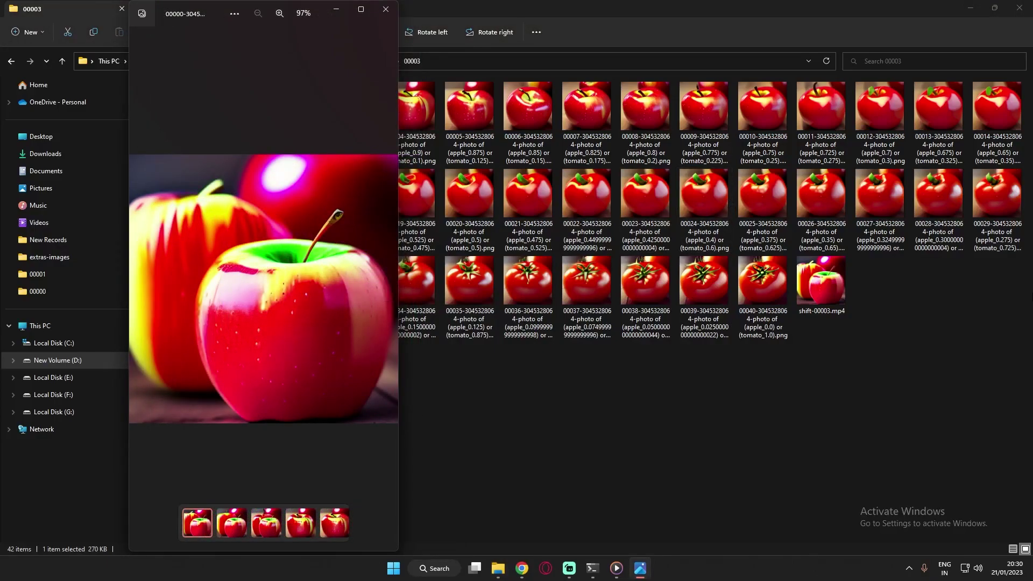
{"action": "key", "text": "Right"}
{"action": "key", "text": "Right"}
{"action": "key", "text": "Right"}
{"action": "key", "text": "Right"}
{"action": "key", "text": "Right"}
{"action": "key", "text": "Right"}
{"action": "key", "text": "Right"}
{"action": "key", "text": "Right"}
{"action": "key", "text": "Right"}
{"action": "key", "text": "Right"}
{"action": "key", "text": "Right"}
{"action": "key", "text": "Right"}
{"action": "key", "text": "Right"}
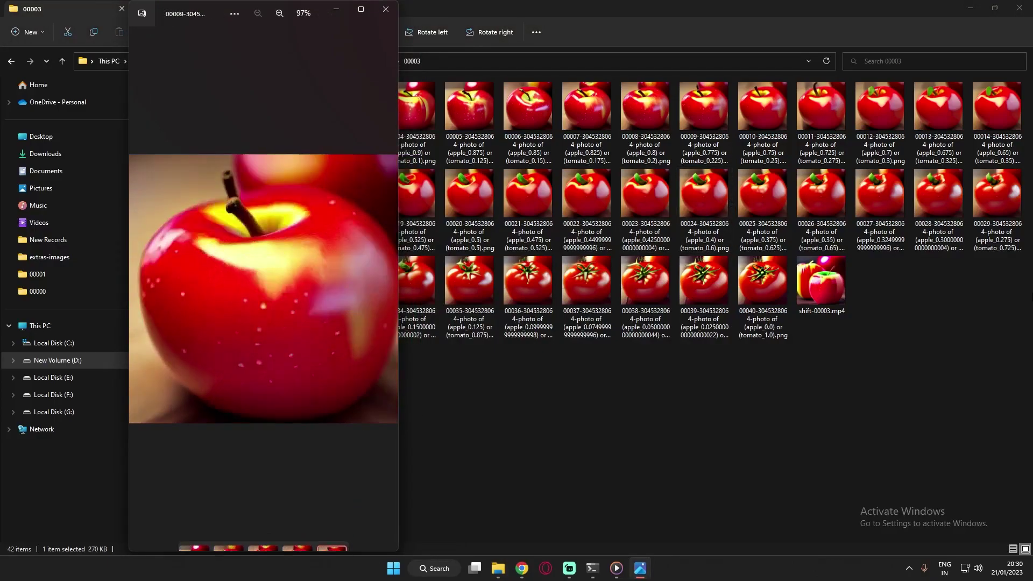
{"action": "key", "text": "Right"}
{"action": "key", "text": "Right"}
{"action": "key", "text": "Right"}
{"action": "key", "text": "Right"}
{"action": "key", "text": "Right"}
{"action": "key", "text": "Right"}
{"action": "key", "text": "Right"}
{"action": "key", "text": "Right"}
{"action": "key", "text": "Right"}
{"action": "key", "text": "Right"}
{"action": "key", "text": "Right"}
{"action": "key", "text": "Right"}
{"action": "key", "text": "Right"}
{"action": "key", "text": "Right"}
{"action": "key", "text": "Right"}
{"action": "key", "text": "Right"}
{"action": "key", "text": "Right"}
{"action": "key", "text": "Right"}
{"action": "key", "text": "Right"}
{"action": "key", "text": "Right"}
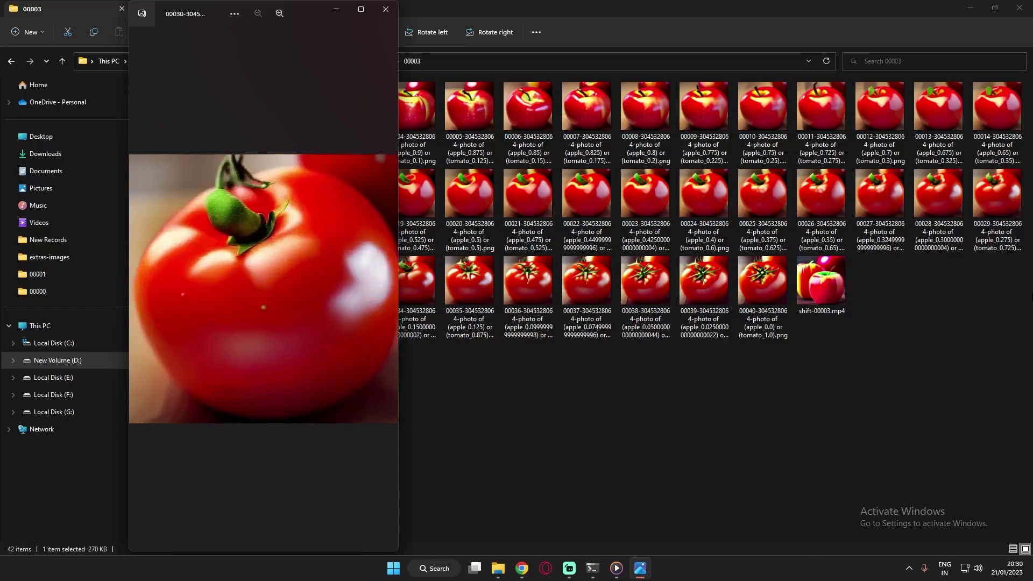
{"action": "key", "text": "Right"}
{"action": "key", "text": "Right"}
{"action": "key", "text": "Right"}
{"action": "key", "text": "Right"}
{"action": "key", "text": "Right"}
{"action": "key", "text": "Right"}
{"action": "key", "text": "Right"}
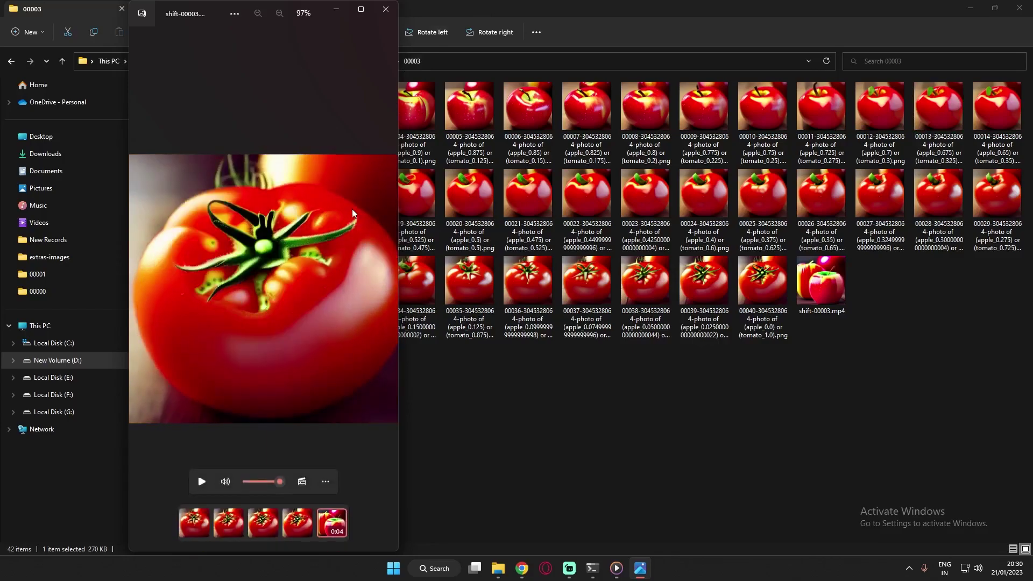
{"action": "left_click", "coordinate": [383, 11]}
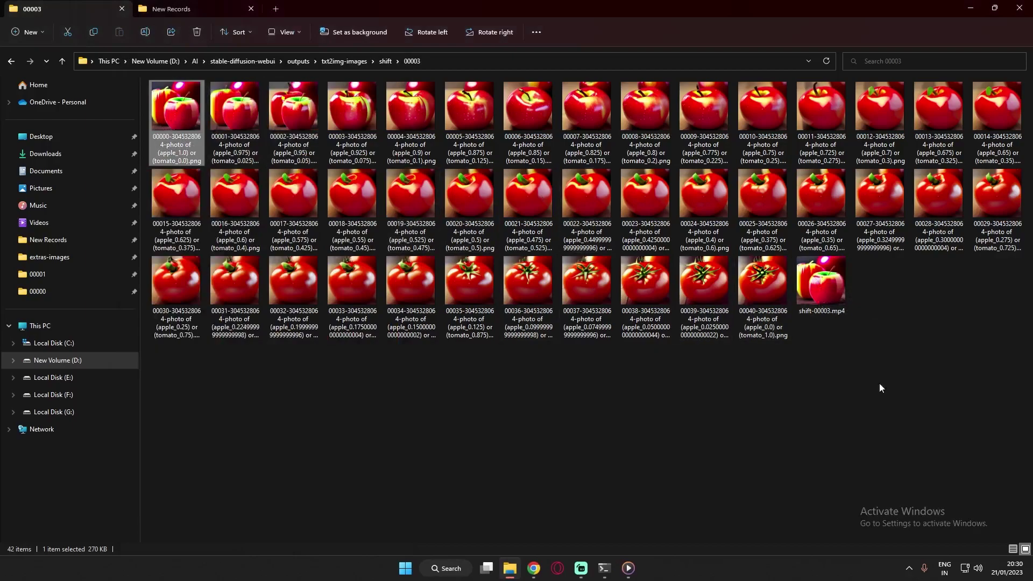
Play shift-00003.mp4 from the 00003 folder to view the apple-to-tomato transition.
{"action": "left_click", "coordinate": [829, 340]}
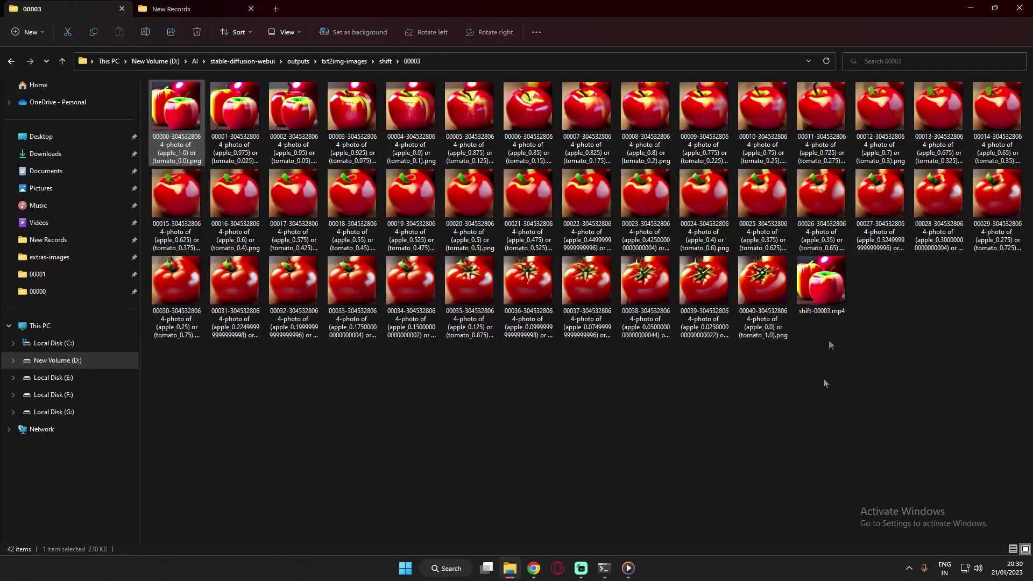
{"action": "double_click", "coordinate": [818, 279]}
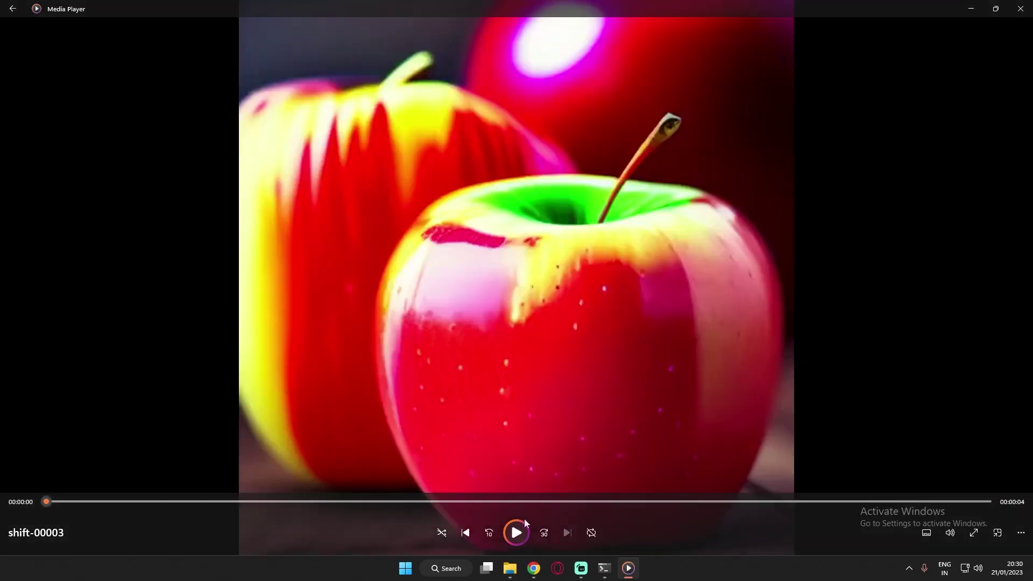
{"action": "left_click", "coordinate": [522, 527]}
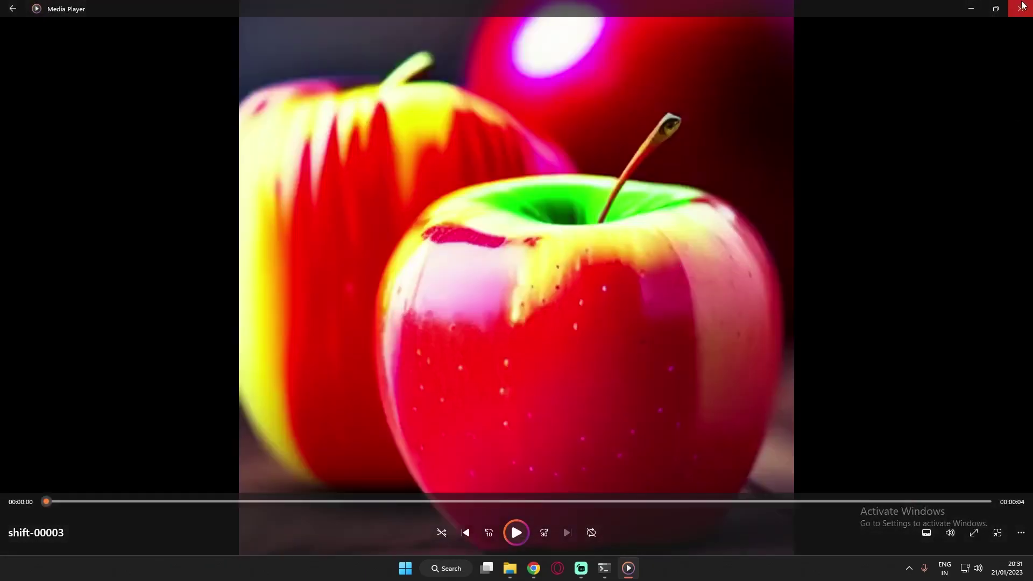
Close the shift-00003 video and look over the generated farm-house-to-bungalow images in the web UI gallery.
{"action": "left_click", "coordinate": [1021, 9]}
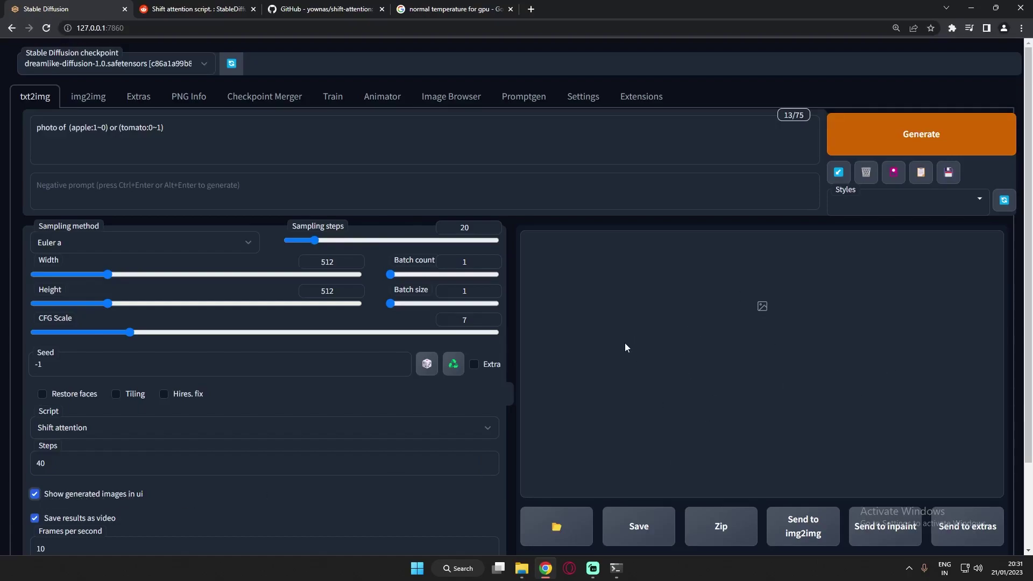
{"action": "key", "text": "ctrl+z"}
{"action": "key", "text": "ctrl+z"}
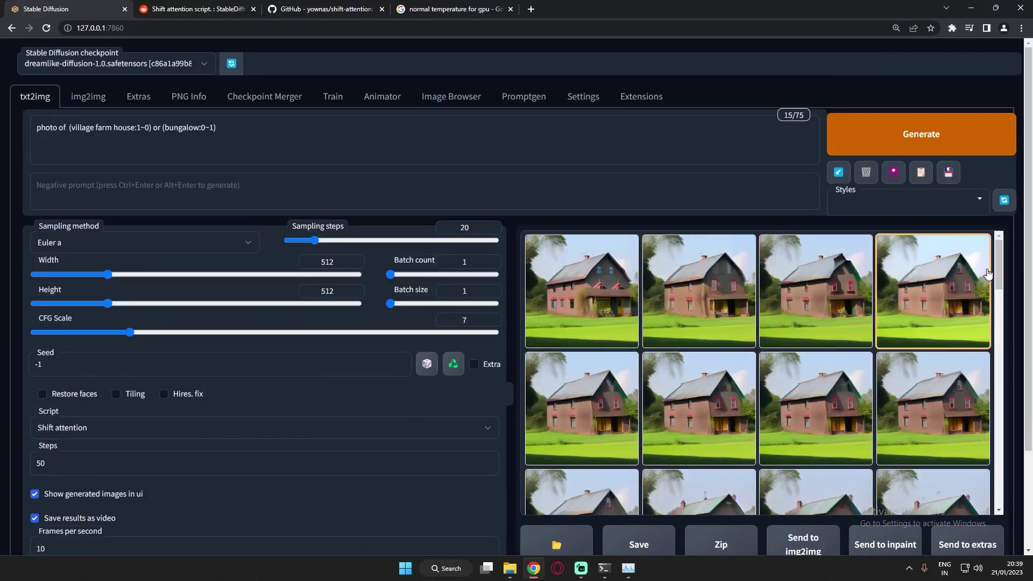
{"action": "mouse_move", "coordinate": [1000, 264]}
{"action": "left_mouse_down"}
{"action": "mouse_move", "coordinate": [996, 287]}
{"action": "mouse_move", "coordinate": [993, 258]}
{"action": "left_mouse_up"}
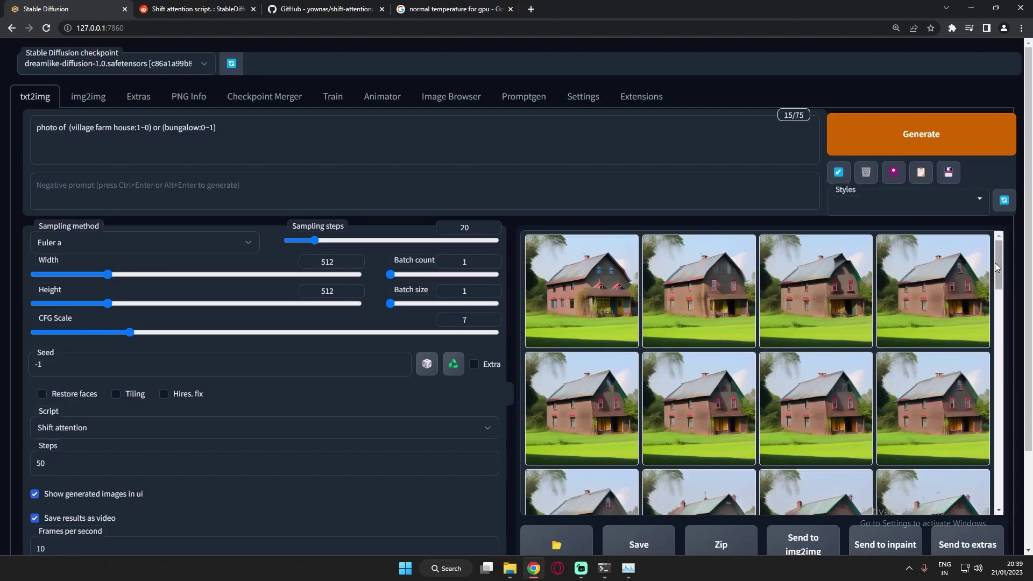
{"action": "mouse_move", "coordinate": [998, 258]}
{"action": "left_mouse_down"}
{"action": "mouse_move", "coordinate": [1017, 490]}
{"action": "mouse_move", "coordinate": [999, 239]}
{"action": "left_mouse_up"}
Switch to File Explorer and browse the farm-house-to-bungalow images in the 00004 folder from the first one onward, closing the viewer when done.
{"action": "left_click", "coordinate": [511, 571]}
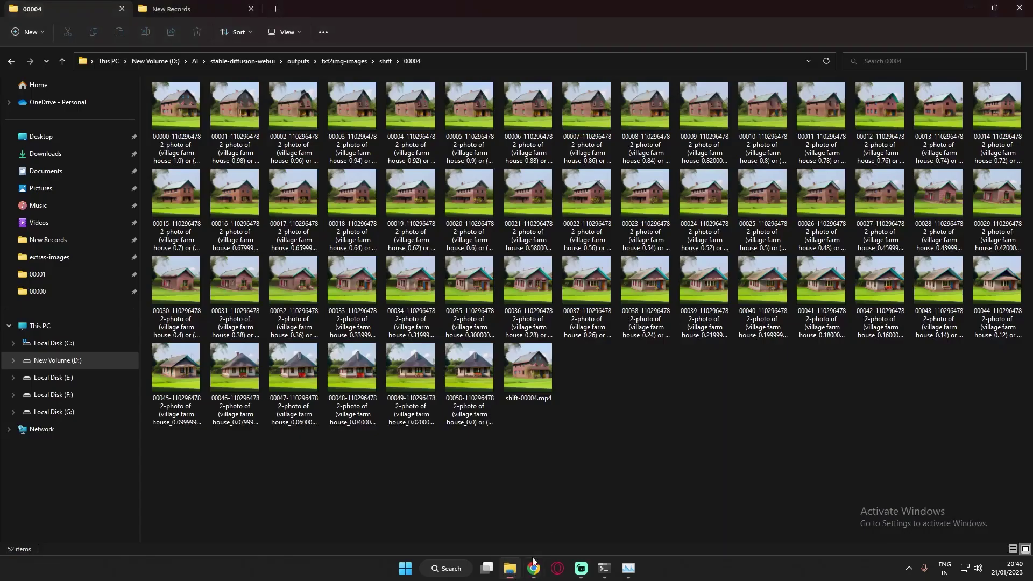
{"action": "double_click", "coordinate": [175, 111]}
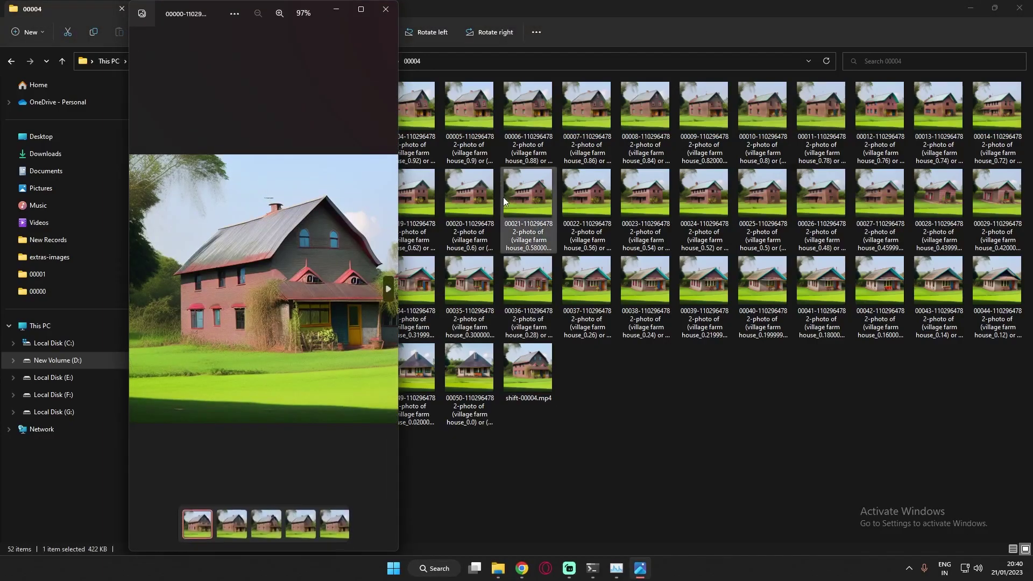
{"action": "key", "text": "Right"}
{"action": "key", "text": "Right"}
{"action": "key", "text": "Right"}
{"action": "key", "text": "Right"}
{"action": "key", "text": "Right"}
{"action": "key", "text": "Right"}
{"action": "key", "text": "Right"}
{"action": "key", "text": "Right"}
{"action": "key", "text": "Right"}
{"action": "key", "text": "Right"}
{"action": "key", "text": "Right"}
{"action": "key", "text": "Right"}
{"action": "key", "text": "Right"}
{"action": "key", "text": "Right"}
{"action": "key", "text": "Right"}
{"action": "key", "text": "Right"}
{"action": "key", "text": "Right"}
{"action": "key", "text": "Right"}
{"action": "key", "text": "Right"}
{"action": "key", "text": "Right"}
{"action": "key", "text": "Right"}
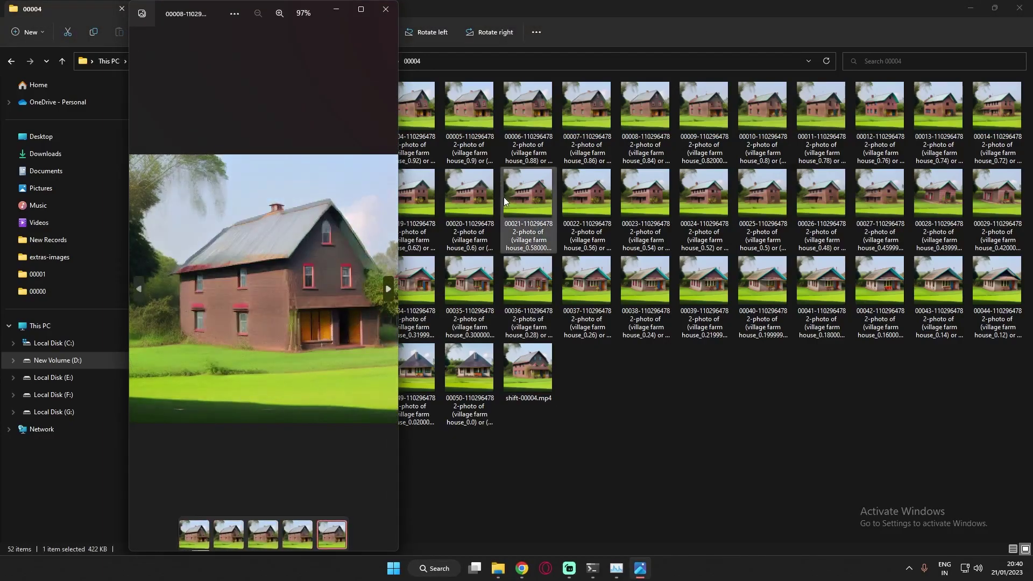
{"action": "key", "text": "Right"}
{"action": "key", "text": "Right"}
{"action": "key", "text": "Right"}
{"action": "key", "text": "Right"}
{"action": "key", "text": "Right"}
{"action": "key", "text": "Right"}
{"action": "key", "text": "Right"}
{"action": "key", "text": "Right"}
{"action": "key", "text": "Right"}
{"action": "key", "text": "Right"}
{"action": "key", "text": "Right"}
{"action": "key", "text": "Right"}
{"action": "key", "text": "Right"}
{"action": "key", "text": "Right"}
{"action": "key", "text": "Right"}
{"action": "key", "text": "Right"}
{"action": "key", "text": "Right"}
{"action": "key", "text": "Right"}
{"action": "key", "text": "Right"}
{"action": "key", "text": "Right"}
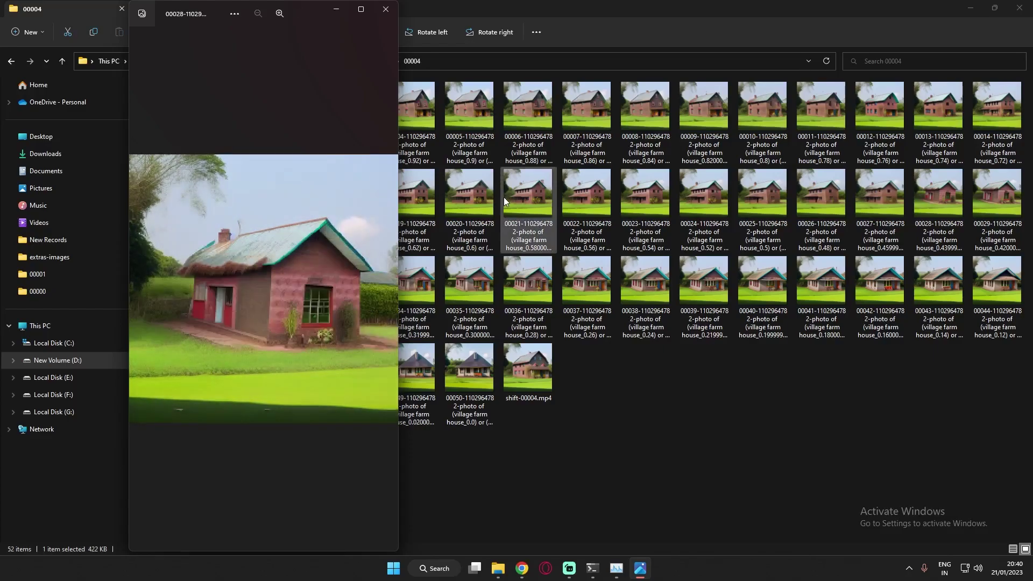
{"action": "key", "text": "Right"}
{"action": "key", "text": "Right"}
{"action": "key", "text": "Right"}
{"action": "key", "text": "Right"}
{"action": "key", "text": "Right"}
{"action": "key", "text": "Right"}
{"action": "key", "text": "Right"}
{"action": "key", "text": "Right"}
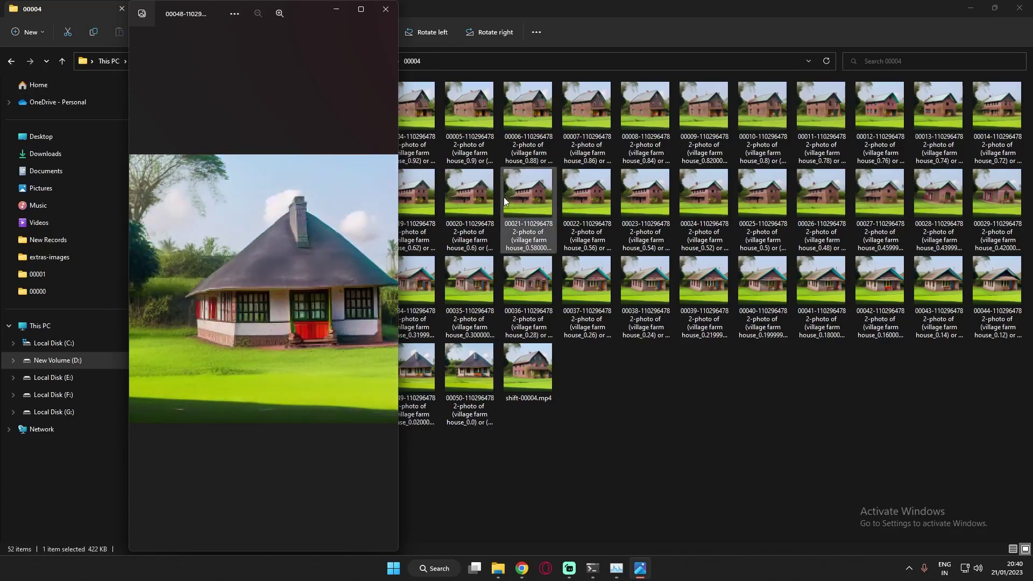
{"action": "left_click", "coordinate": [617, 442]}
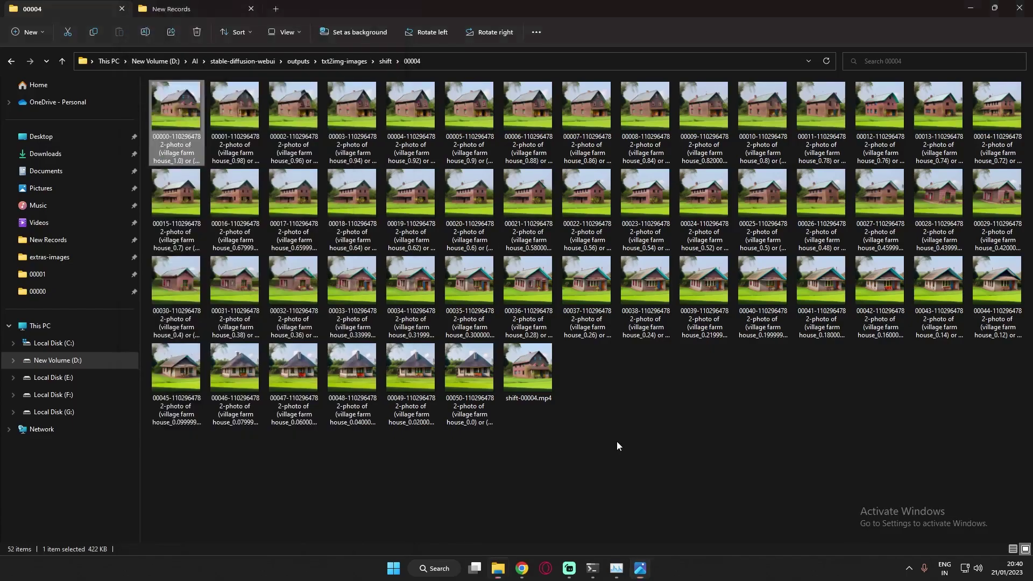
Play shift-00004.mp4 from the 00004 folder, then return to Chrome and look further through the generated house images.
{"action": "double_click", "coordinate": [527, 369]}
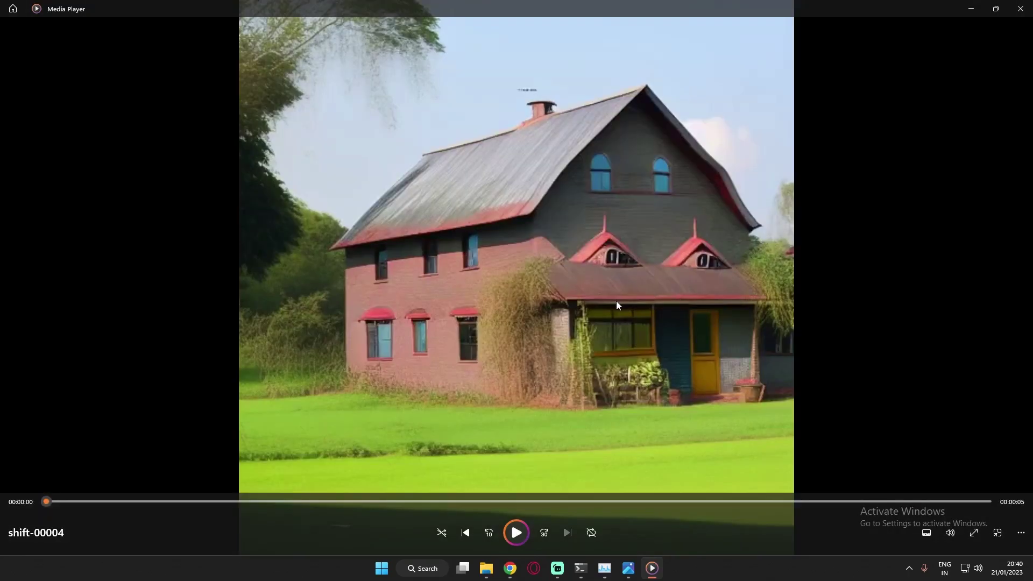
{"action": "left_click", "coordinate": [972, 9]}
{"action": "left_click", "coordinate": [511, 569]}
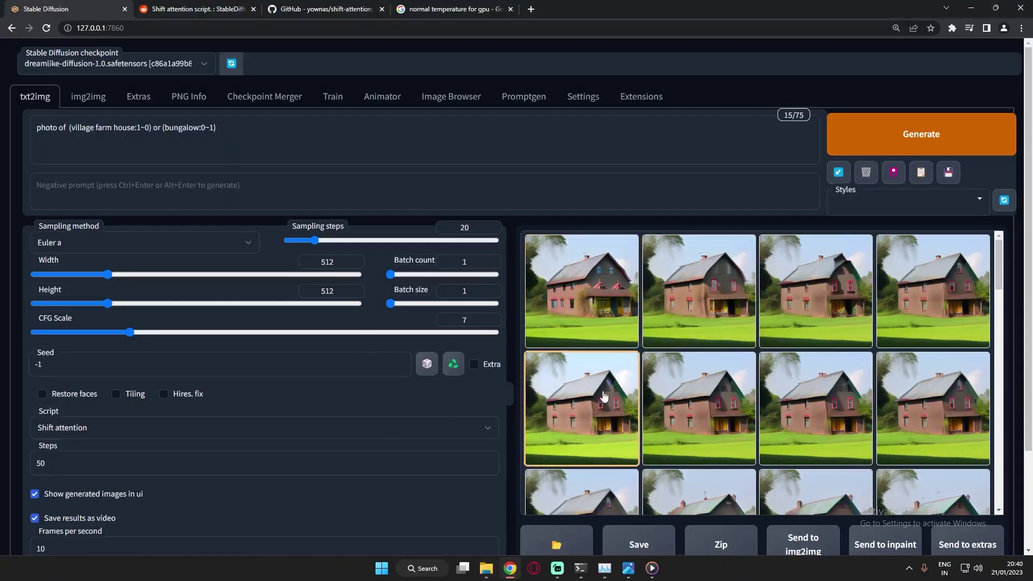
{"action": "scroll", "coordinate": [675, 406], "scroll_direction": "down", "scroll_amount": 5}
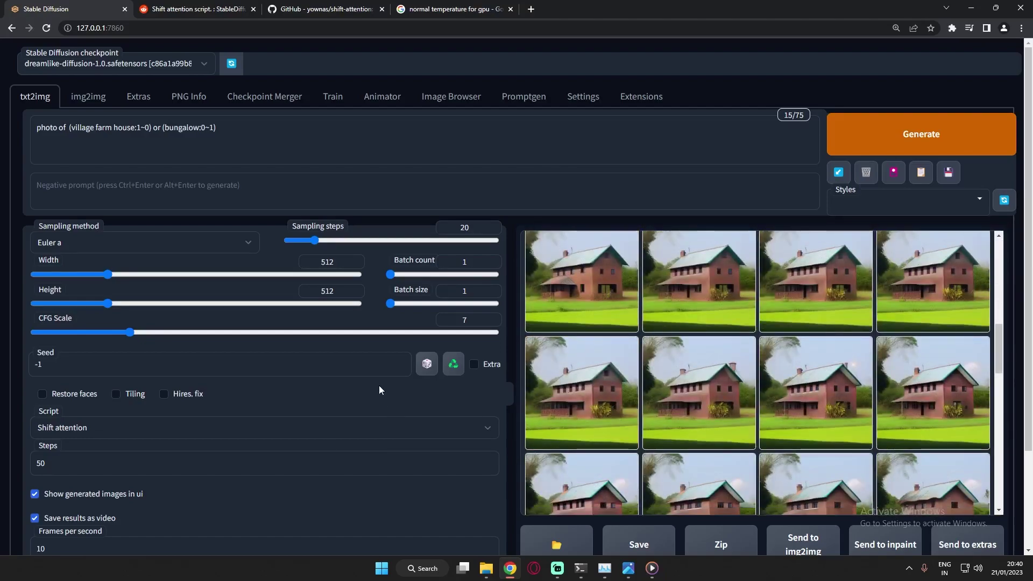
Load the list of available extensions and examine the script and tab tags under the extension names.
{"action": "left_click", "coordinate": [651, 97]}
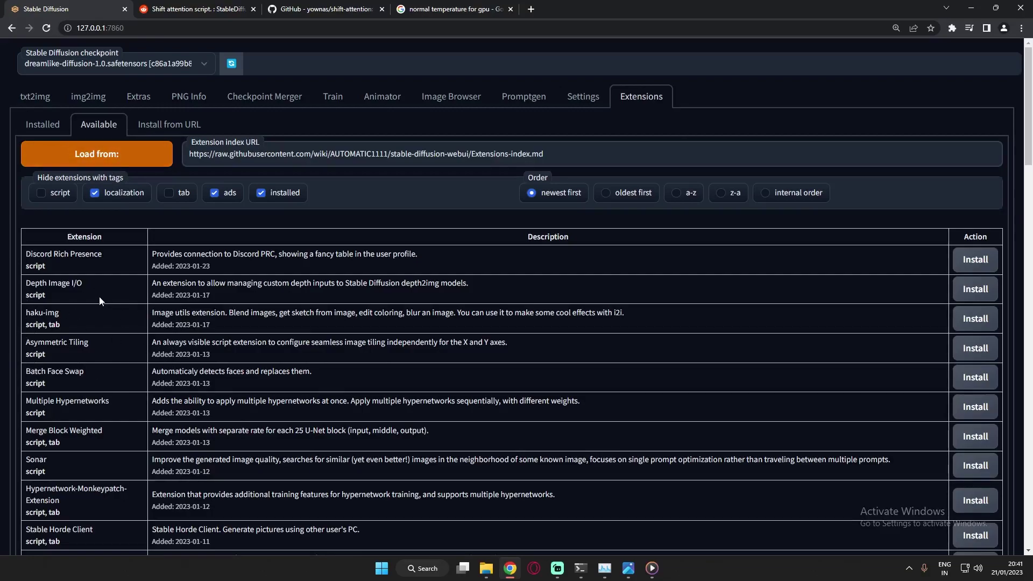
{"action": "left_click", "coordinate": [106, 161]}
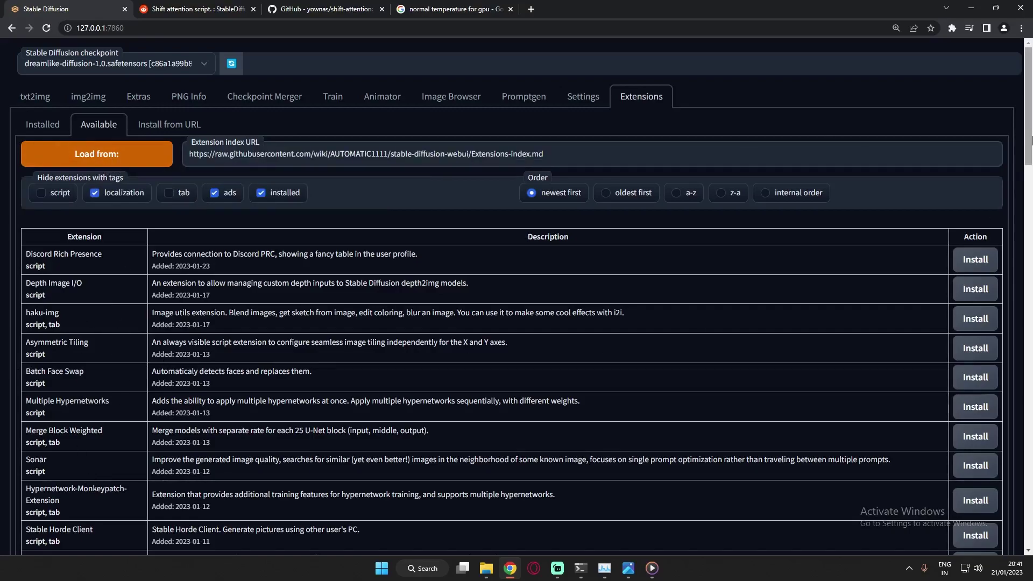
{"action": "left_click_drag", "start_coordinate": [1030, 138], "coordinate": [957, 131]}
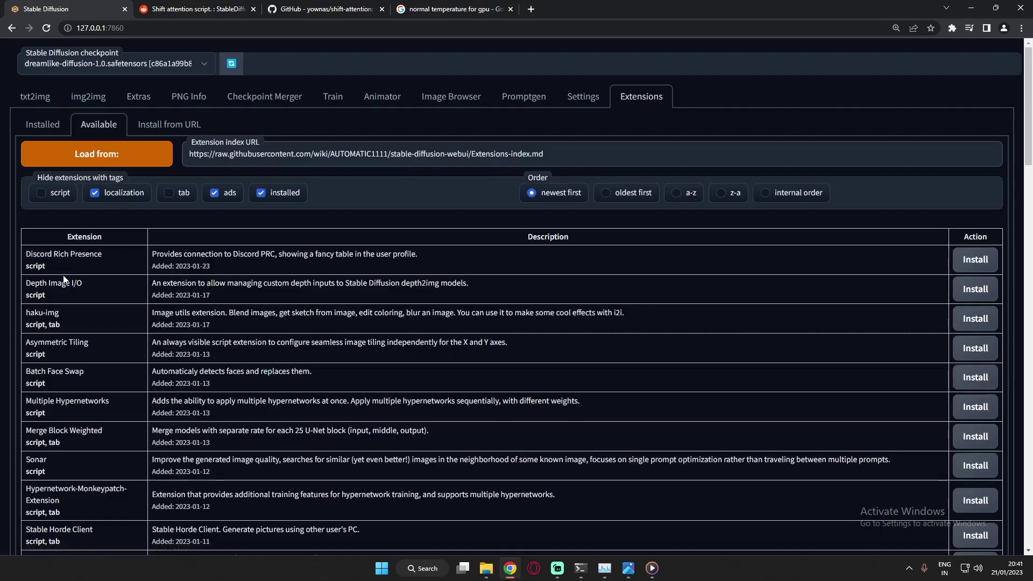
{"action": "left_click_drag", "start_coordinate": [47, 268], "coordinate": [24, 272]}
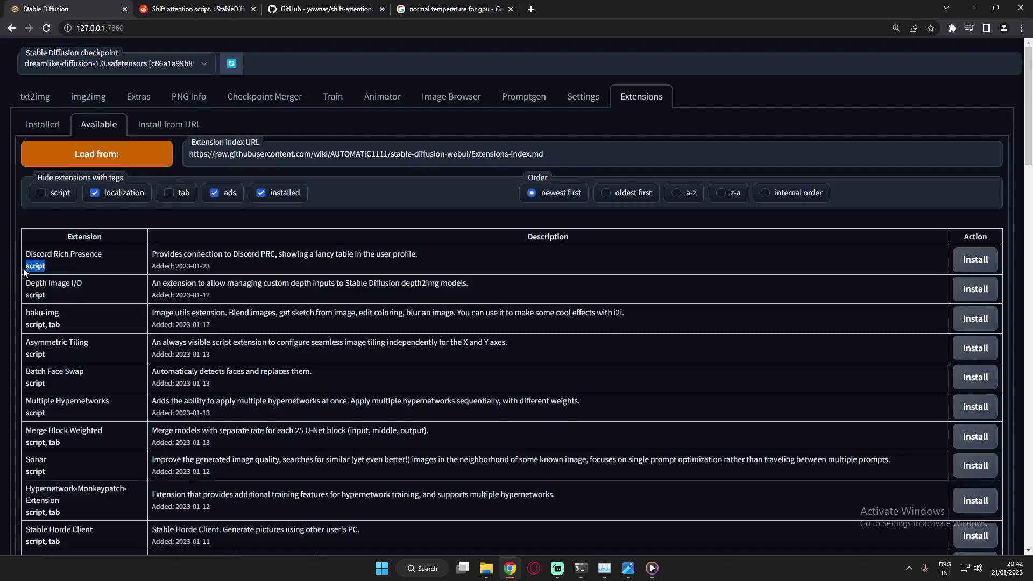
{"action": "left_click_drag", "start_coordinate": [47, 325], "coordinate": [60, 327]}
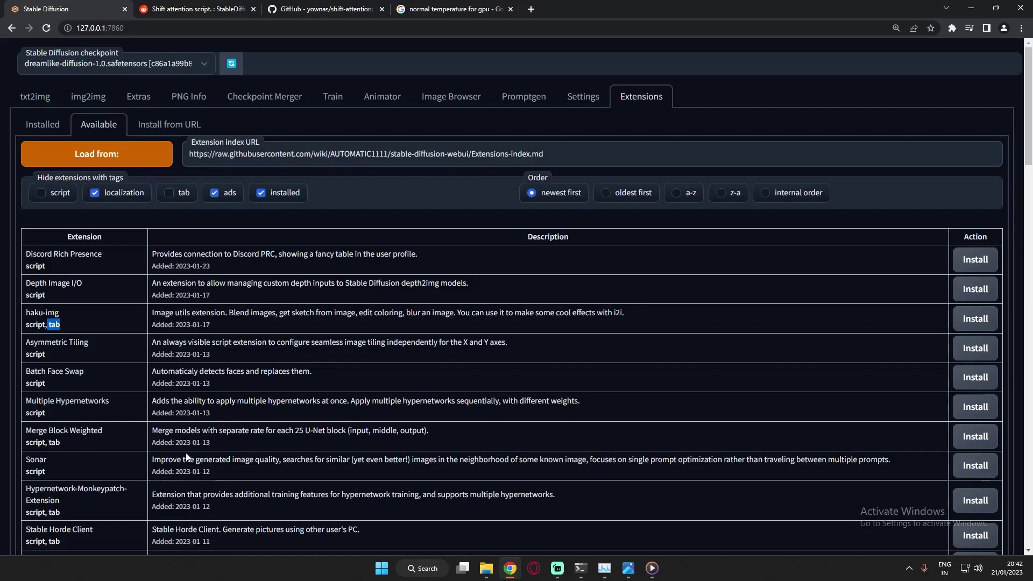
Install the Merge Block Weighted extension, apply it with a UI restart, and open its page.
{"action": "left_click", "coordinate": [980, 437]}
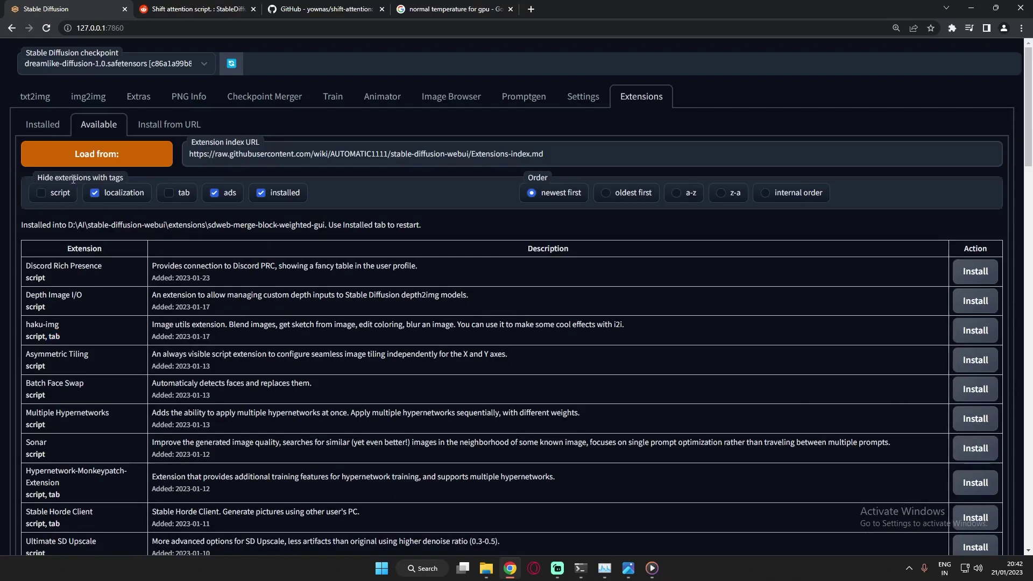
{"action": "left_click", "coordinate": [46, 127]}
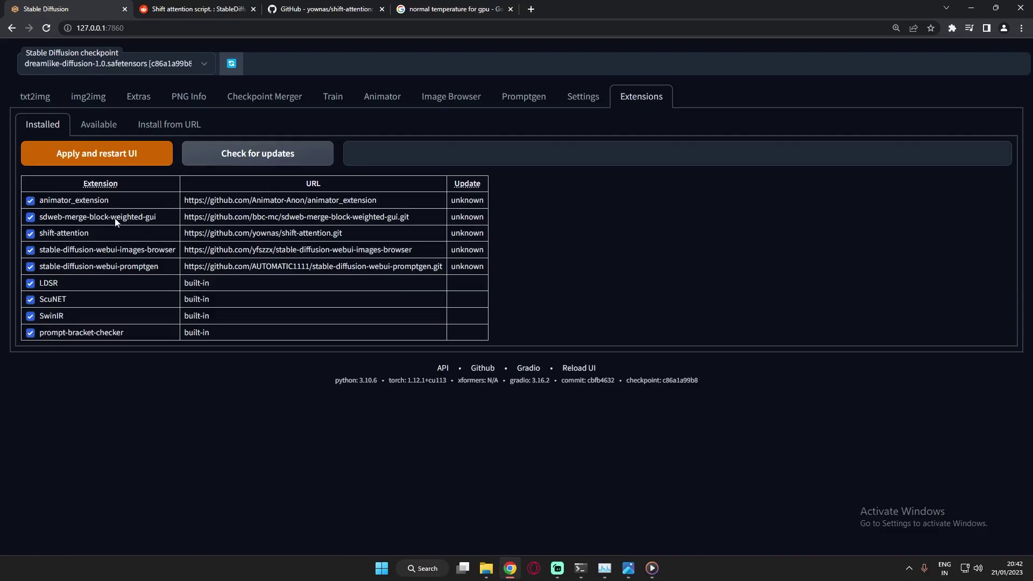
{"action": "left_click", "coordinate": [104, 161]}
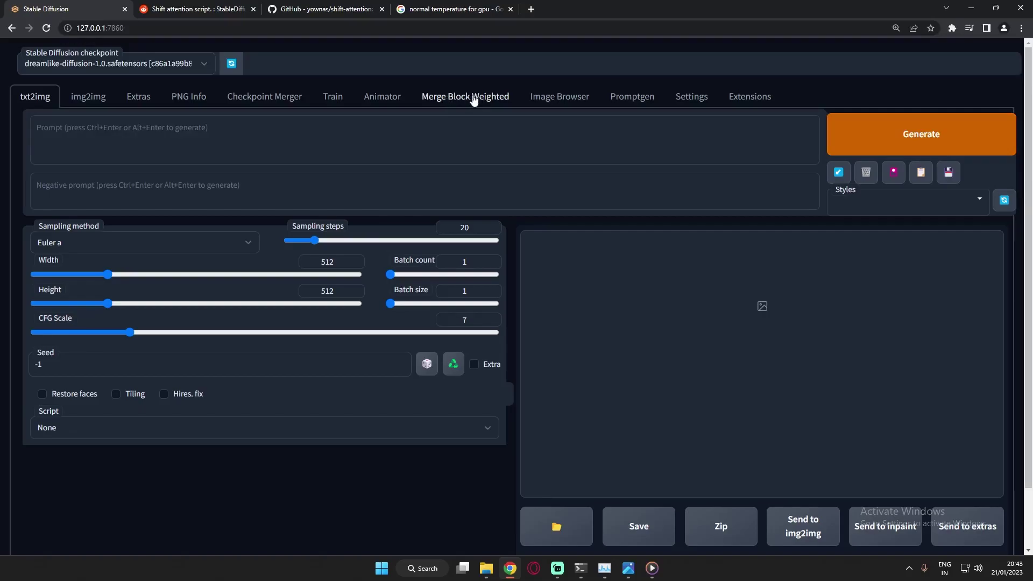
{"action": "left_click", "coordinate": [453, 101]}
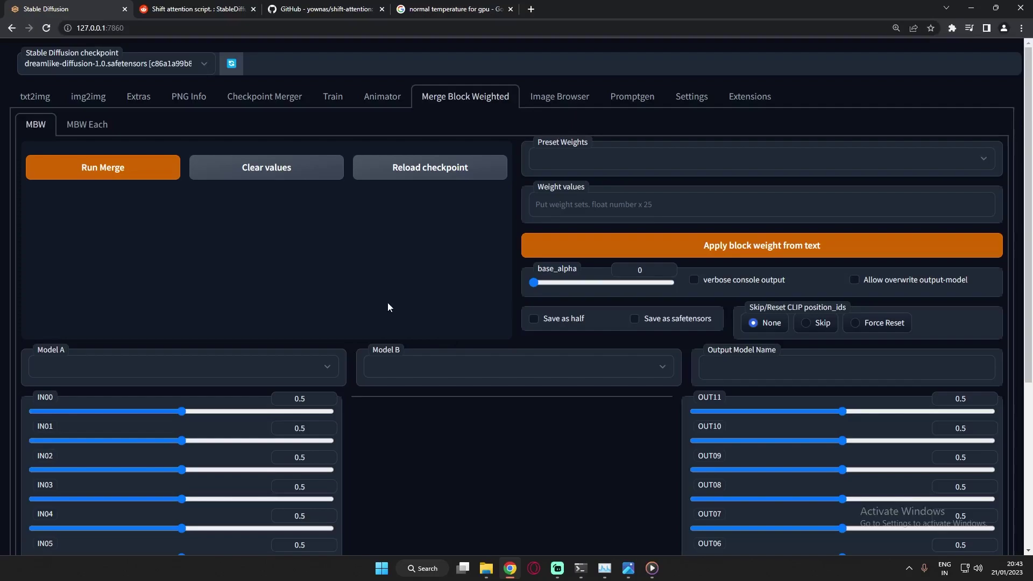
Reload the available extensions list to check the date Discord Rich Presence was added, and return to txt2img.
{"action": "left_click", "coordinate": [757, 97]}
{"action": "left_click", "coordinate": [102, 124]}
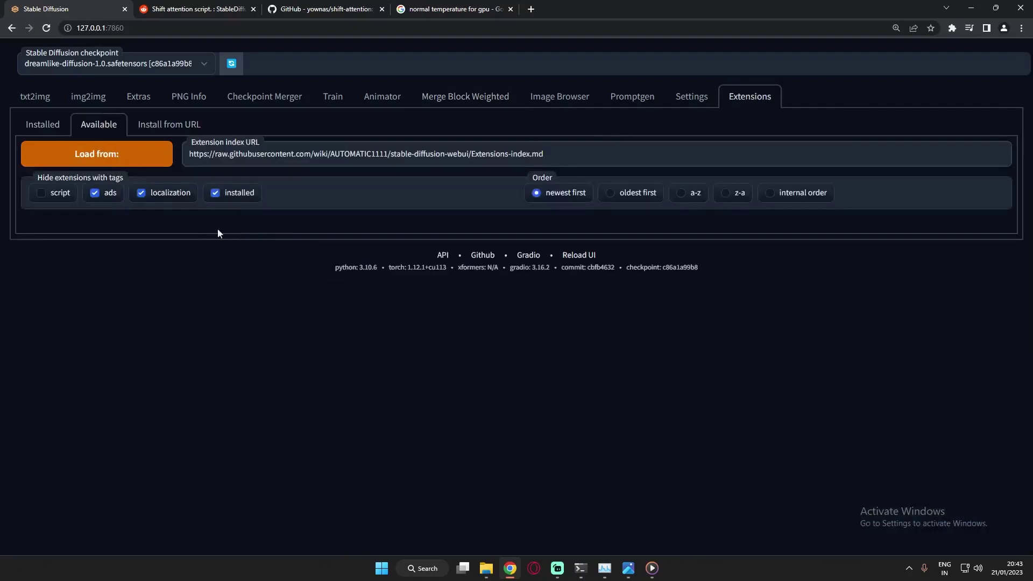
{"action": "left_click", "coordinate": [88, 160]}
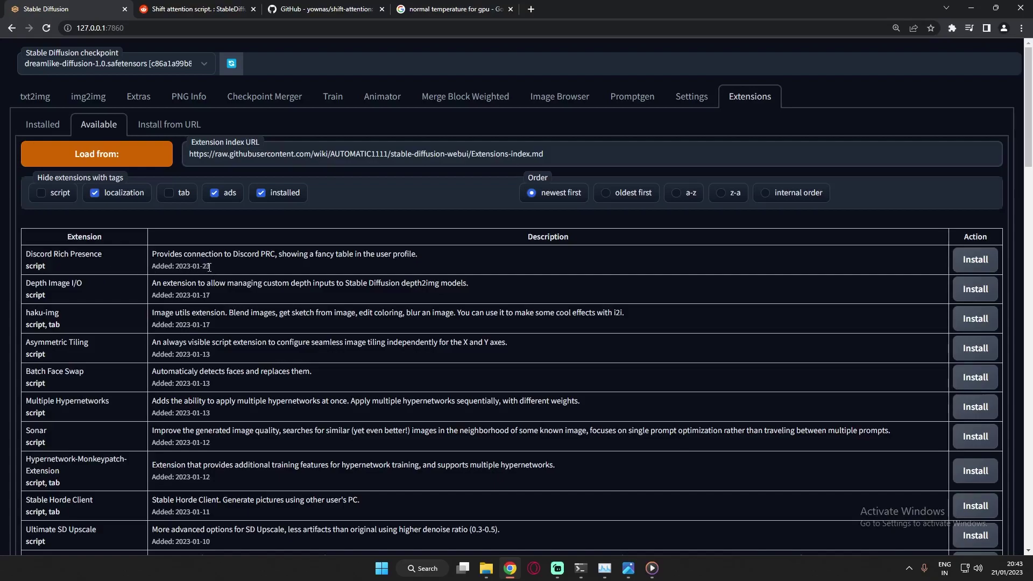
{"action": "left_click_drag", "start_coordinate": [211, 268], "coordinate": [197, 267]}
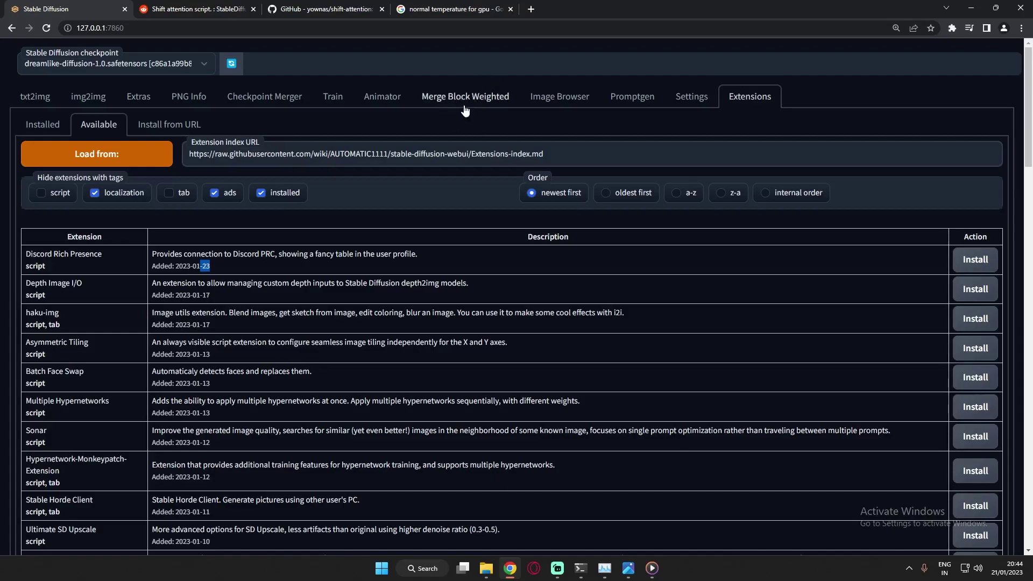
{"action": "left_click", "coordinate": [34, 104]}
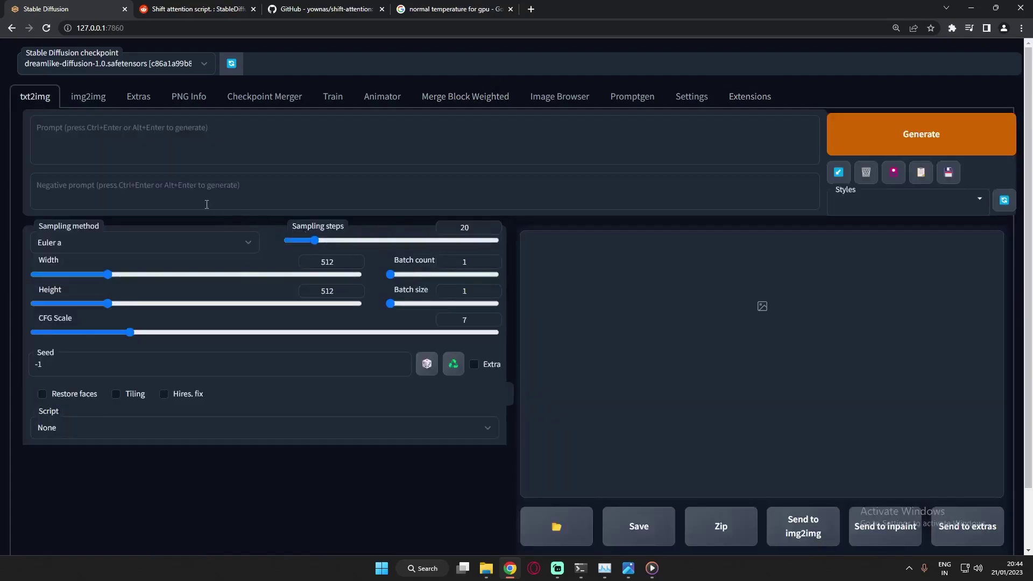